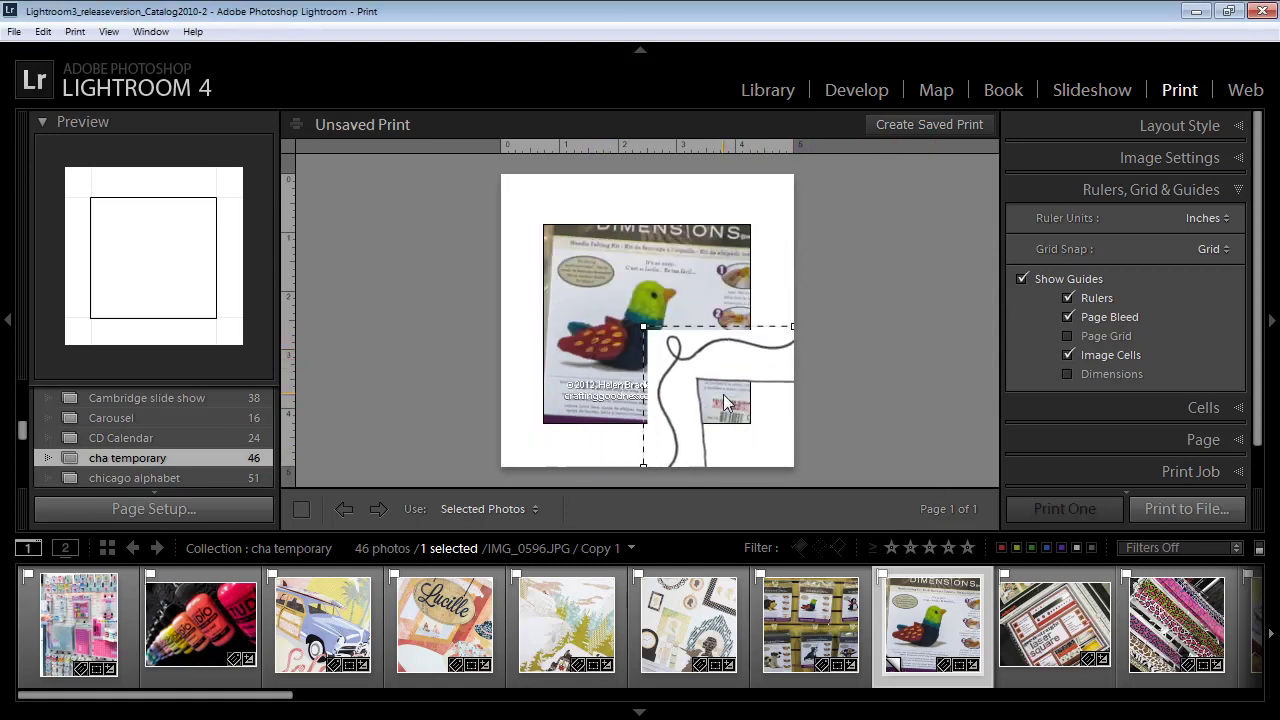
Replace the bird photo with car photo IMG_0587.JPG in the frame and show Print Job settings
left_click(624, 258)
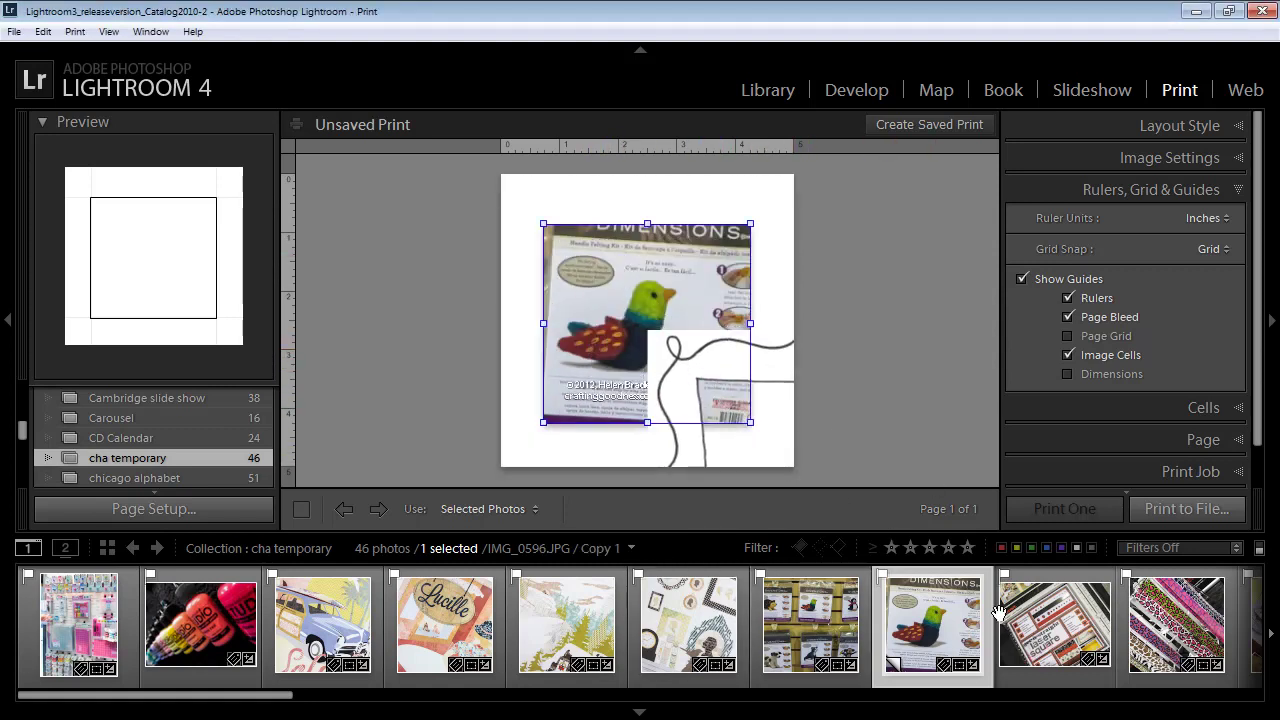
left_click(288, 626)
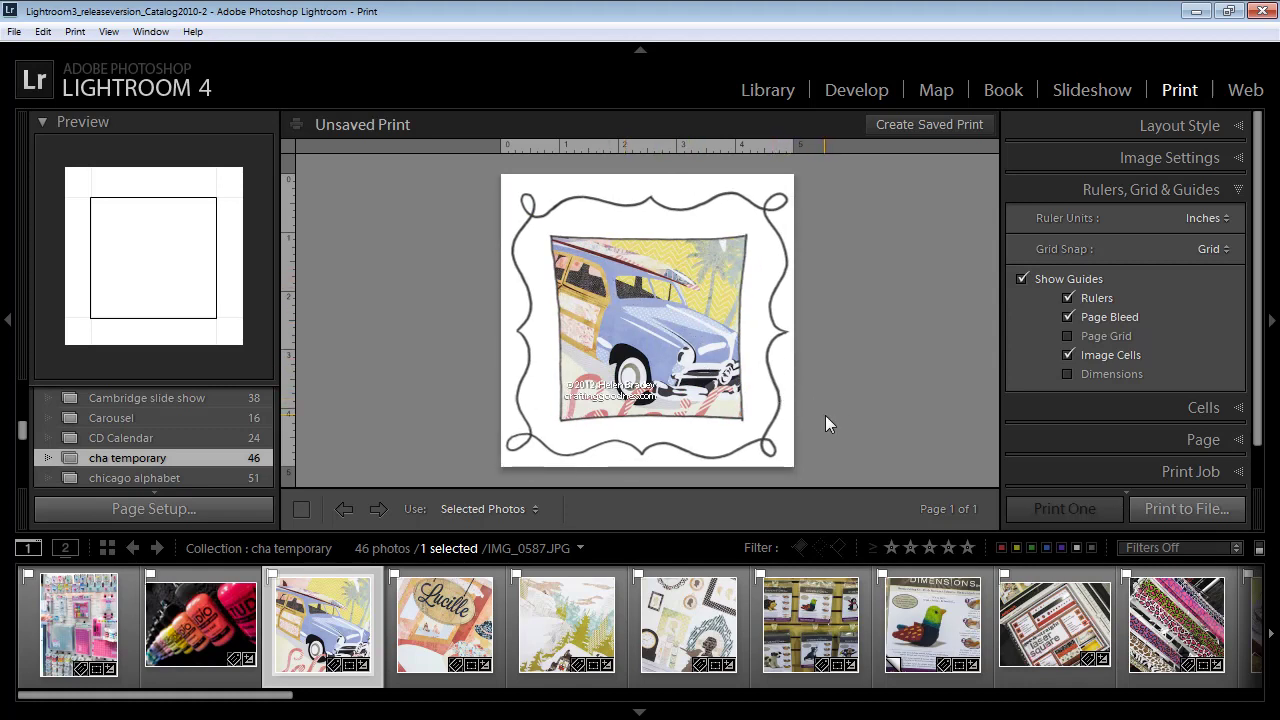
scroll(1264, 456, "down", 1)
left_click(1238, 430)
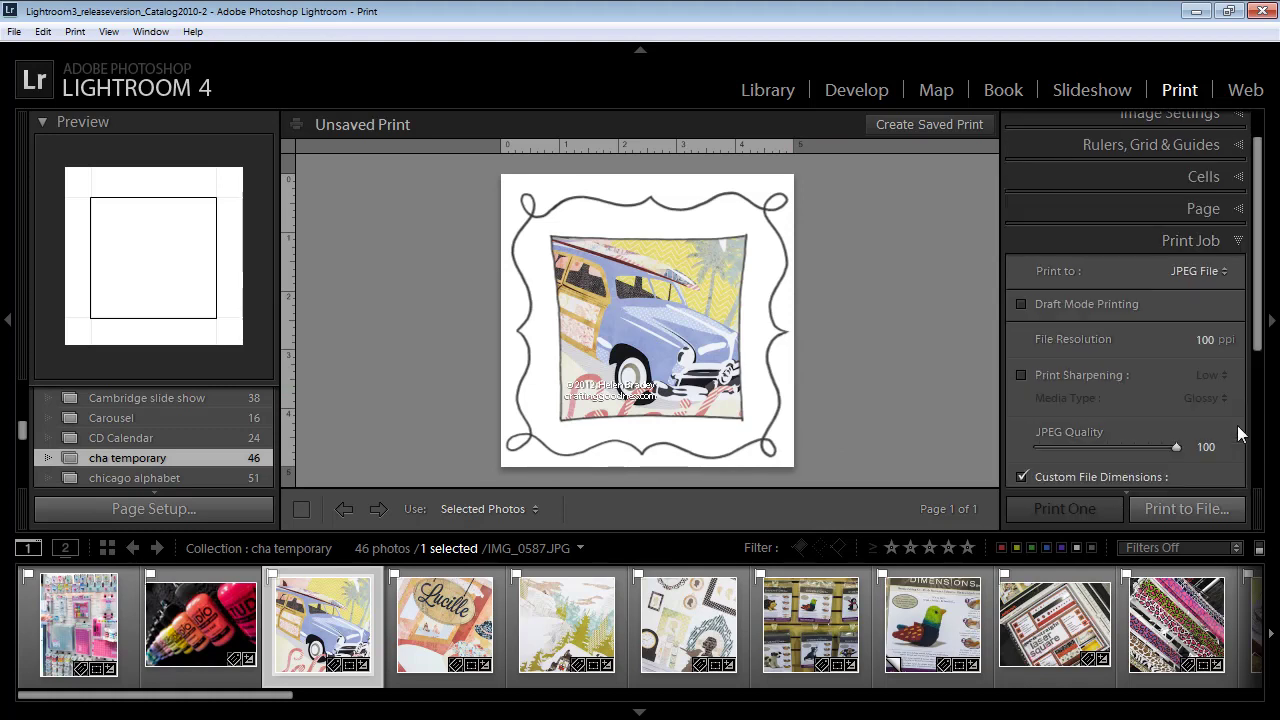
Minimize Lightroom to bring Photoshop's hand_drawn_frame_1.png document forward
left_click(1192, 17)
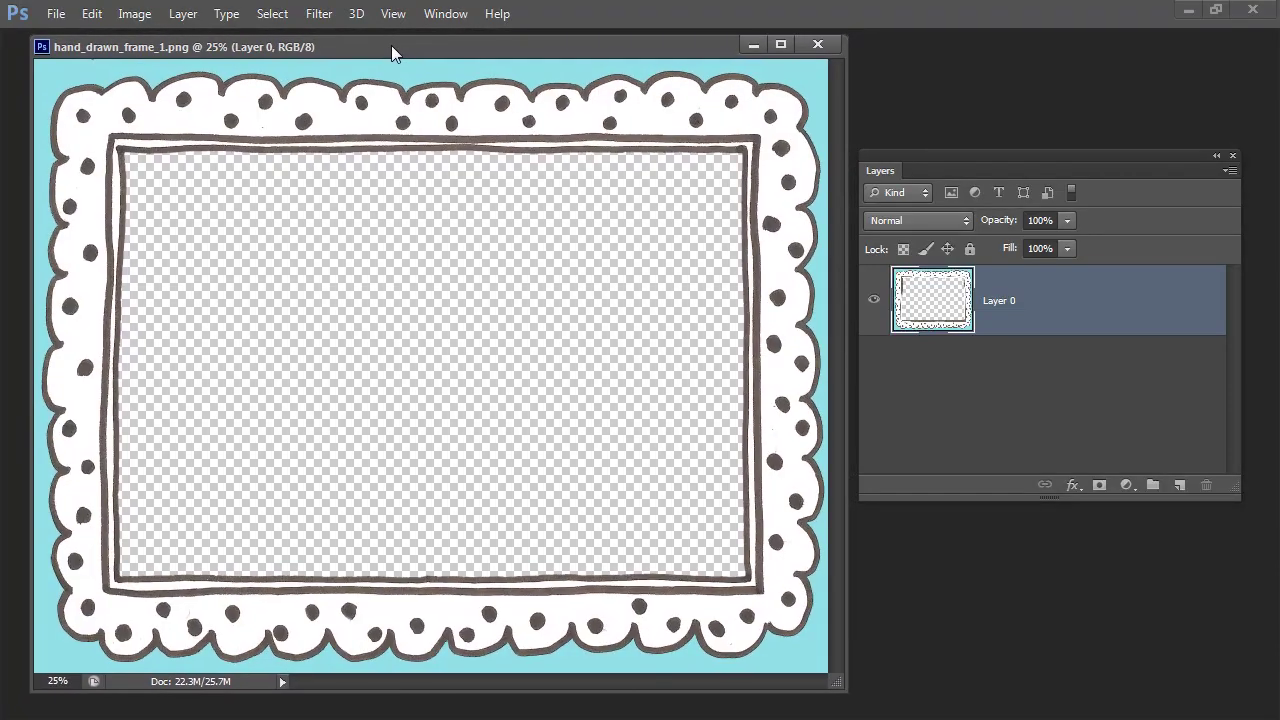
left_click_drag(391, 45, 388, 48)
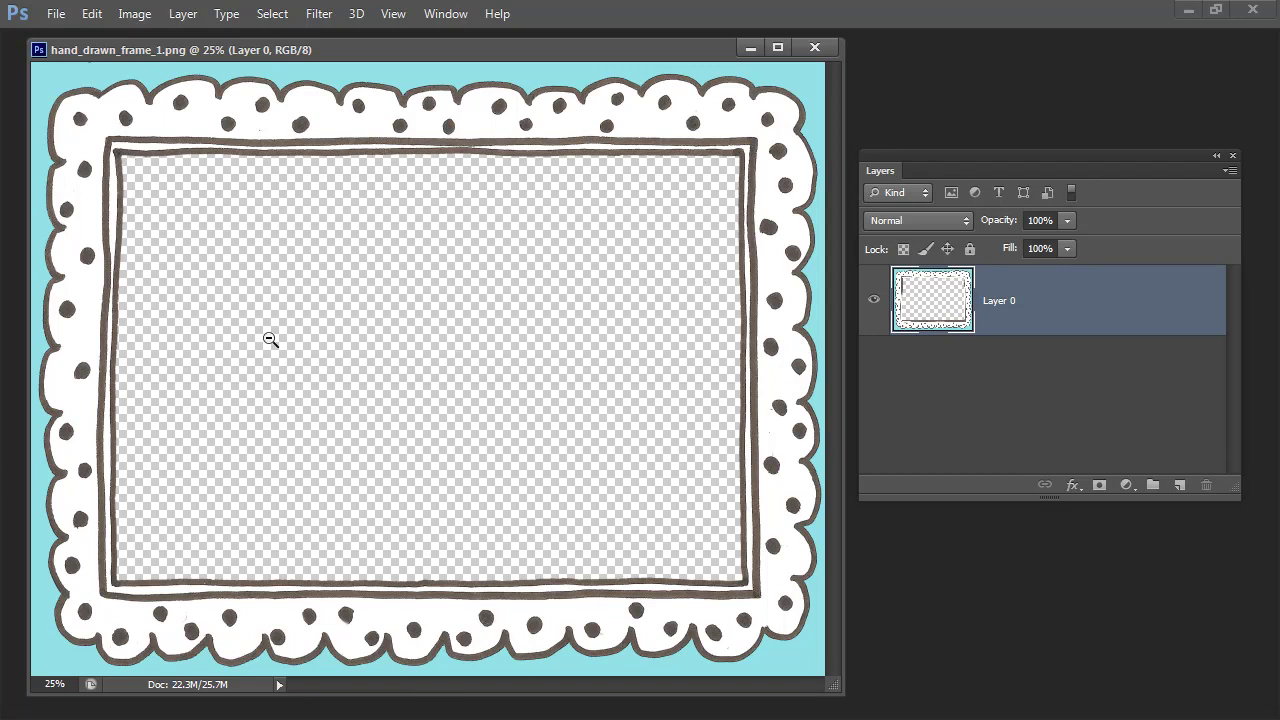
Add a new Layer 1 beneath the frame's Layer 0 and show the Tools panel beside Layers
left_click(1178, 485)
left_click_drag(1050, 310, 1040, 380)
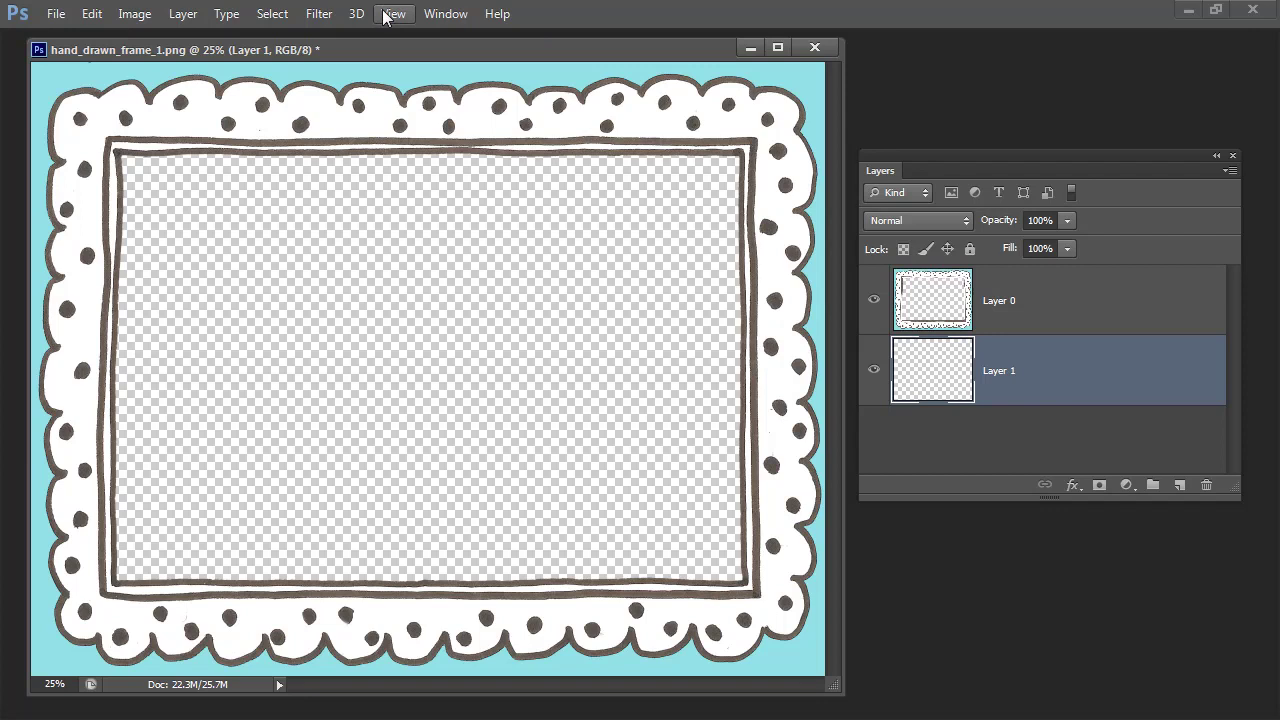
left_click(445, 14)
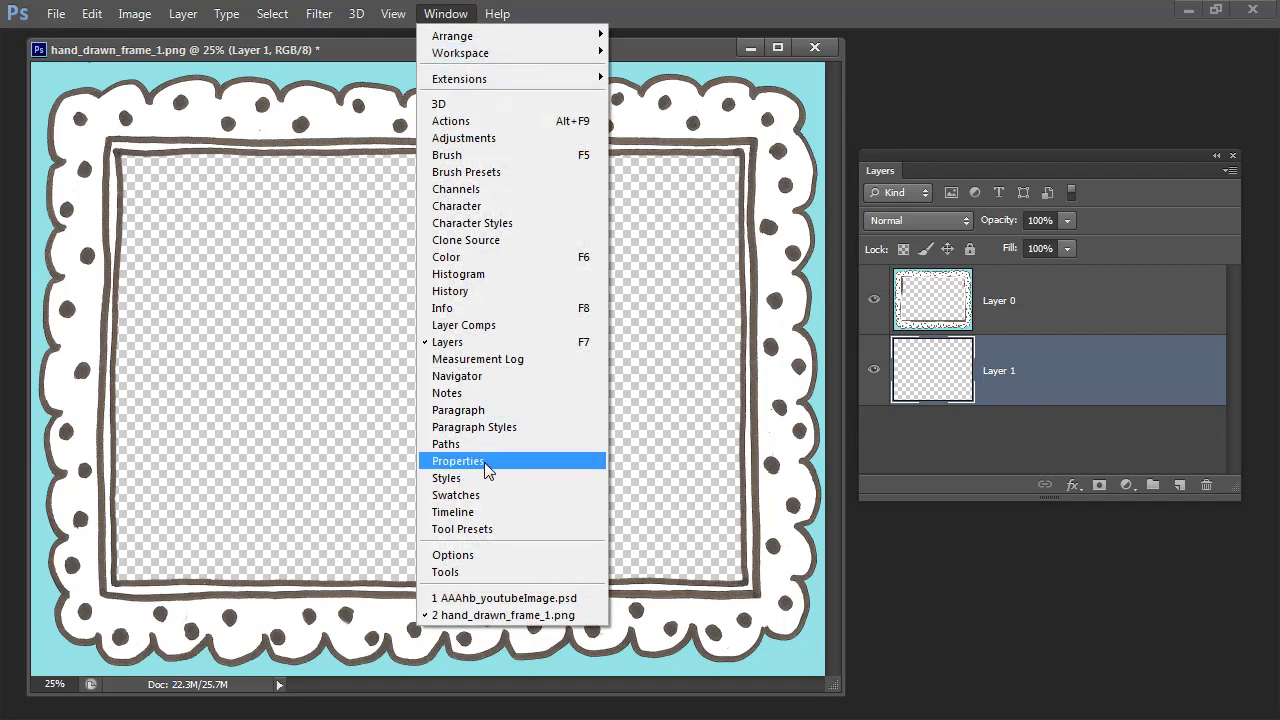
left_click(457, 572)
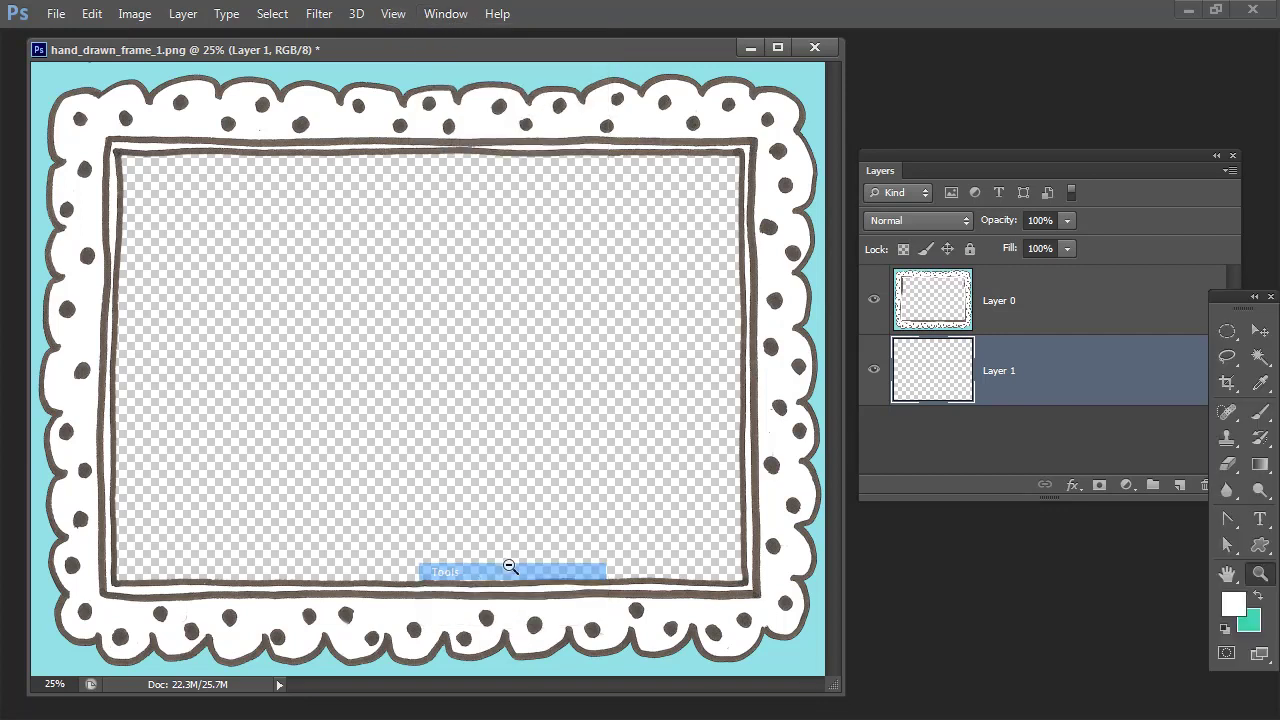
left_click_drag(1228, 299, 1054, 297)
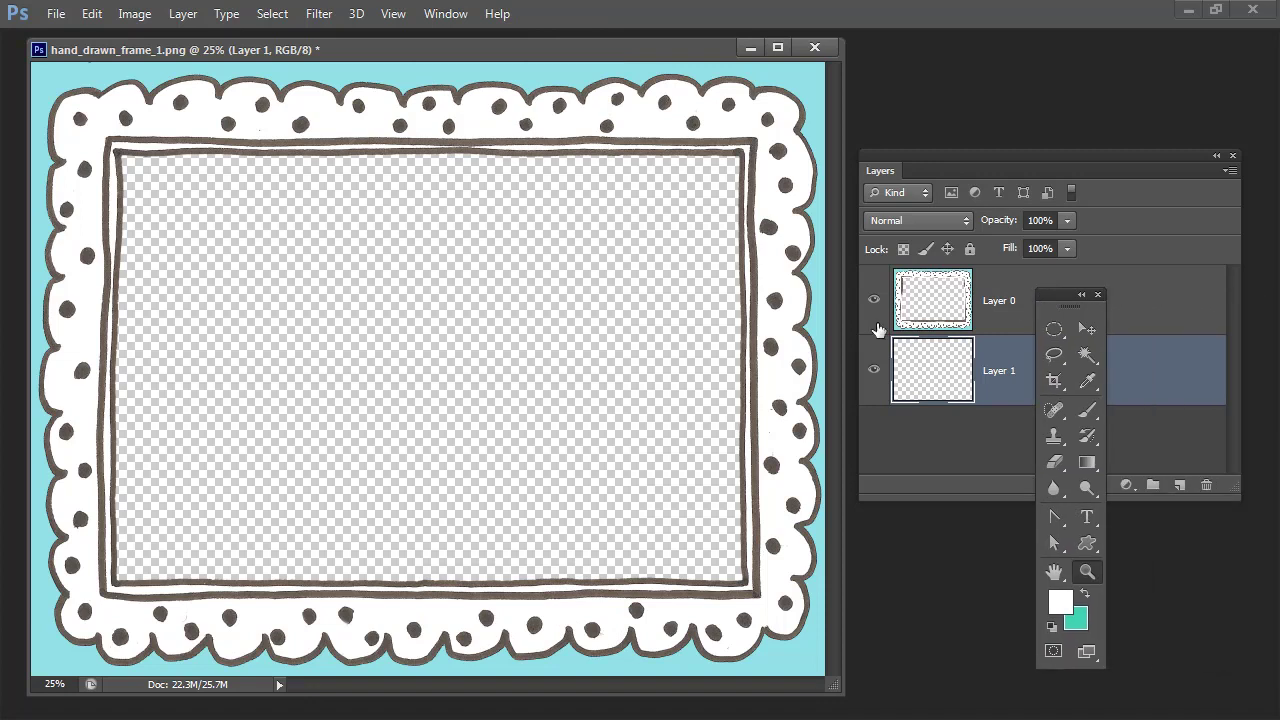
Fill Layer 1 with a blue background colour, then hide that layer
left_click(1079, 621)
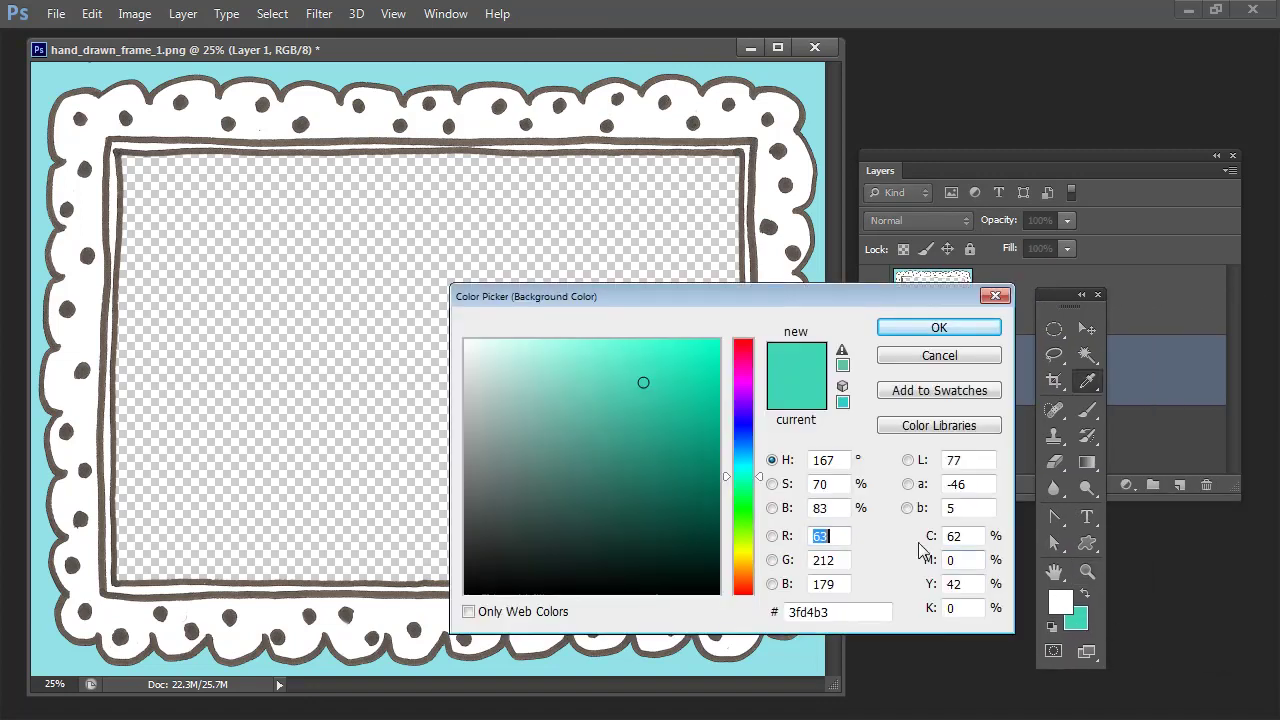
left_click(750, 443)
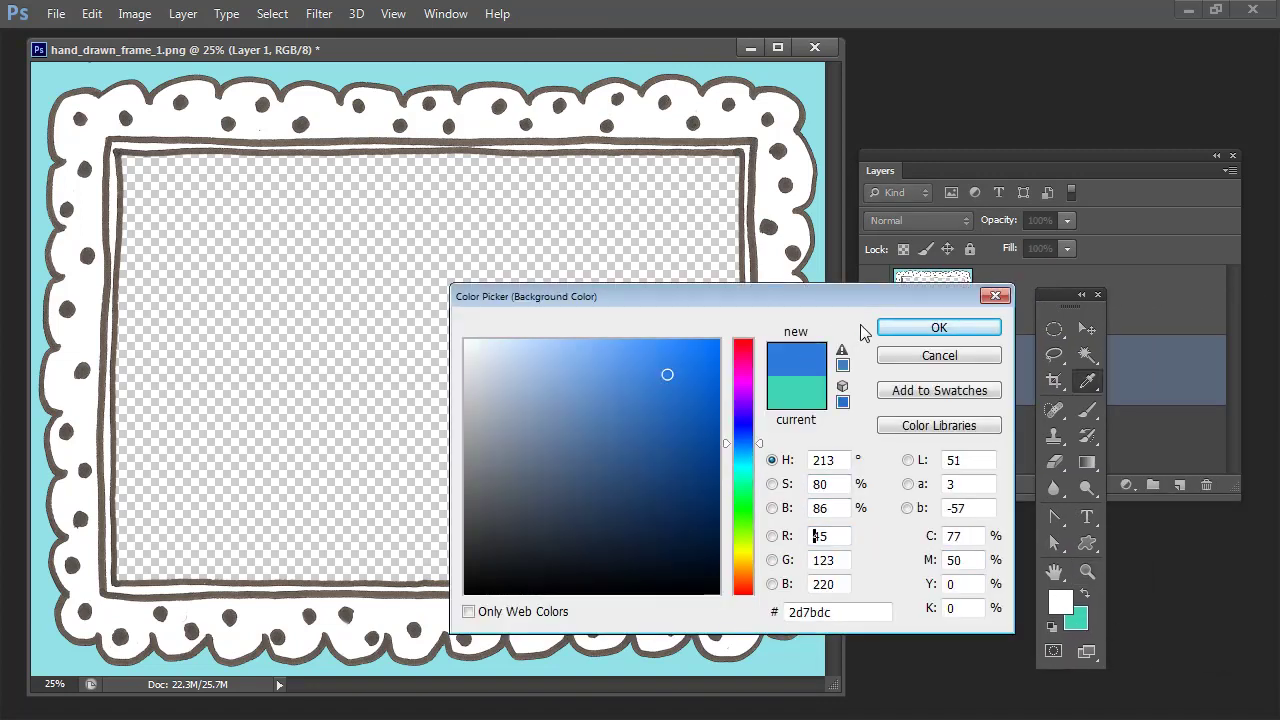
left_click(939, 328)
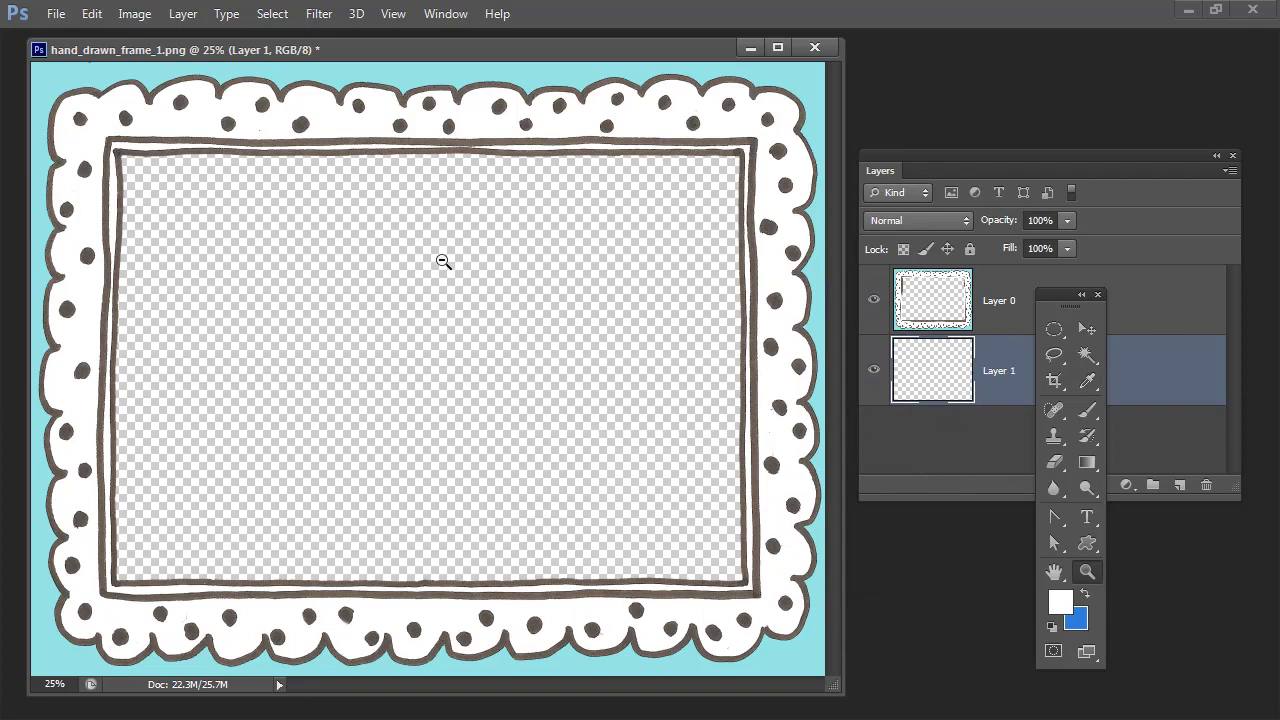
key("ctrl+BackSpace")
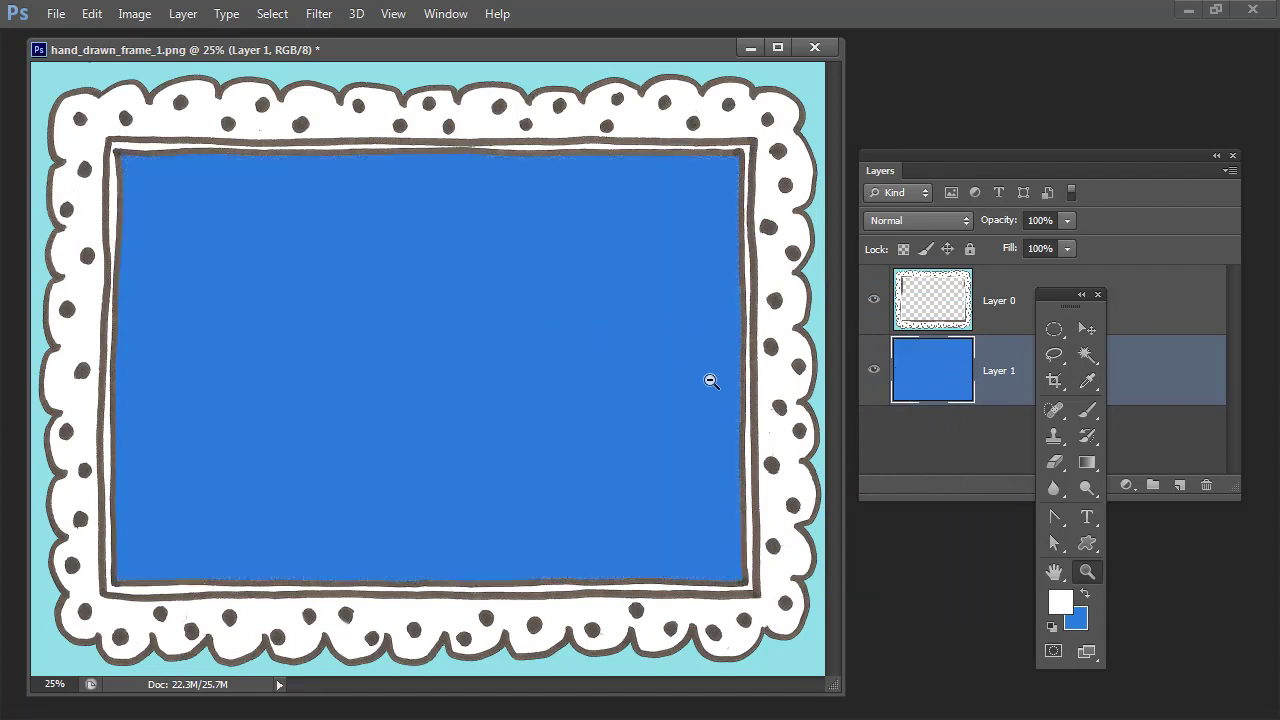
left_click(873, 370)
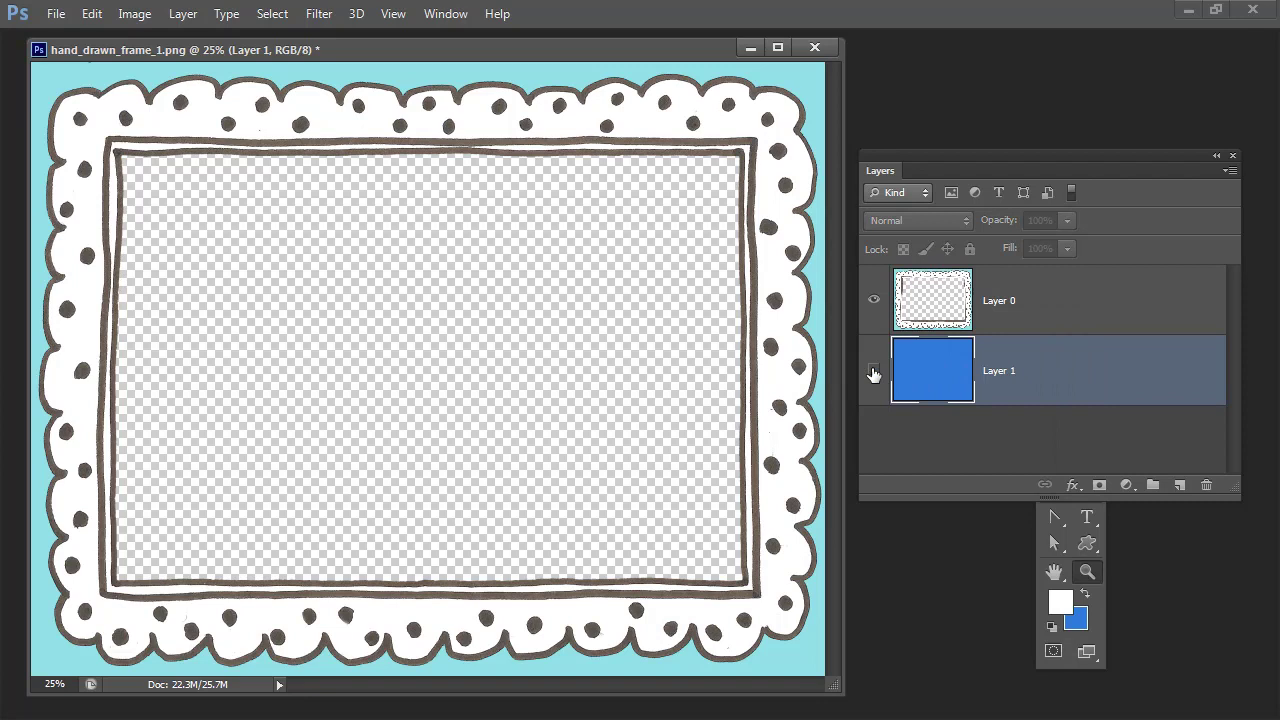
left_click(873, 370)
left_click(873, 371)
Drag Layer 1, the blue fill, to the Layers trash so only Layer 0 remains
left_click_drag(1151, 391, 1206, 484)
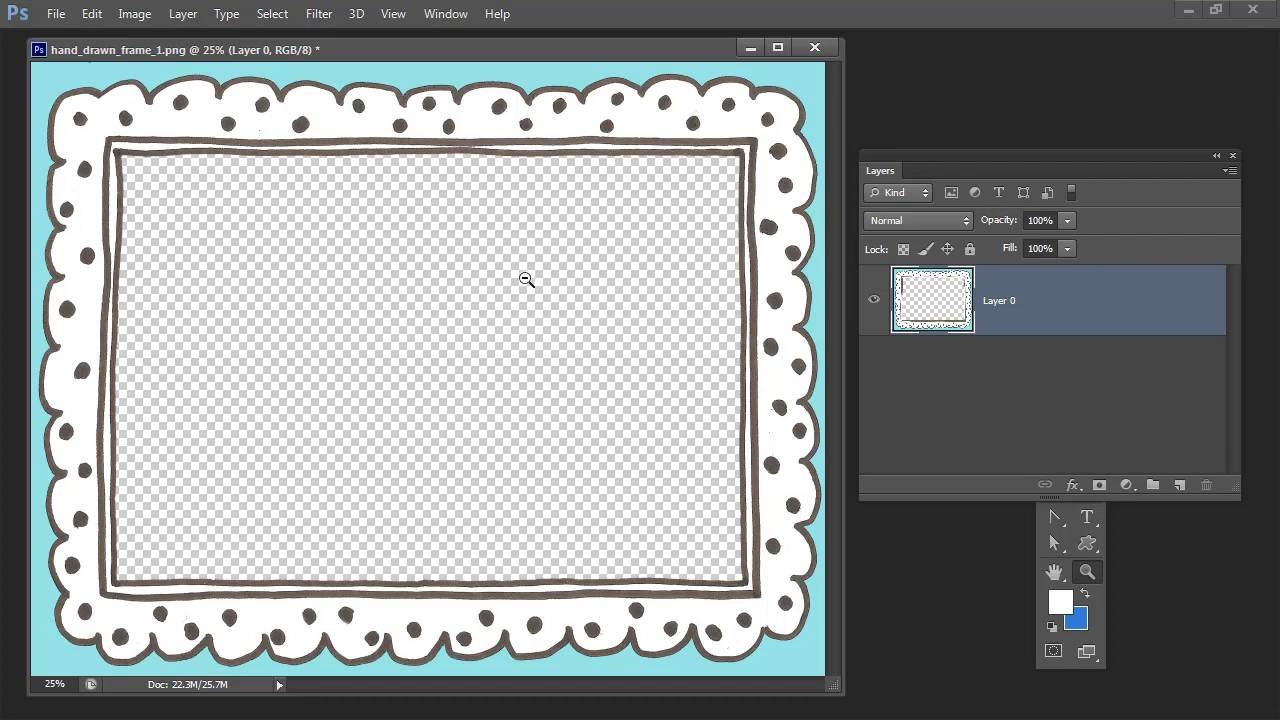
Save hand_drawn_frame_1.png as a PNG copy in the video images folder, then close it
left_click(47, 15)
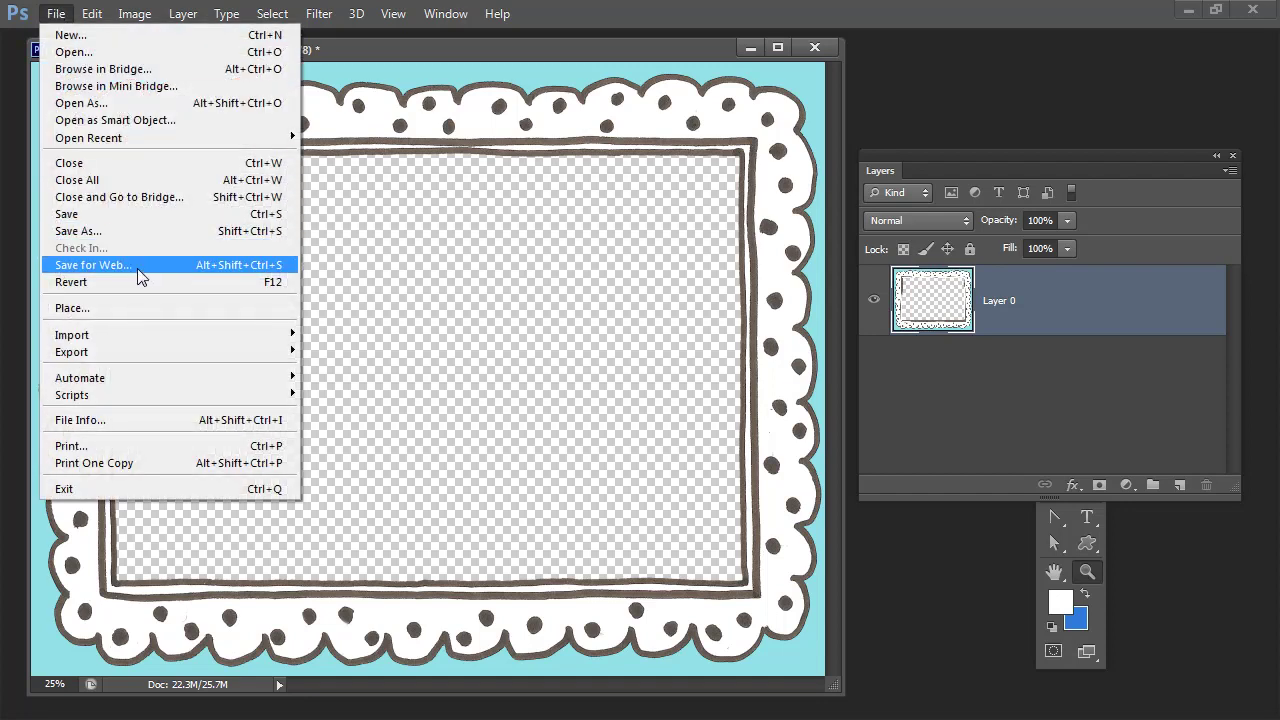
left_click(130, 231)
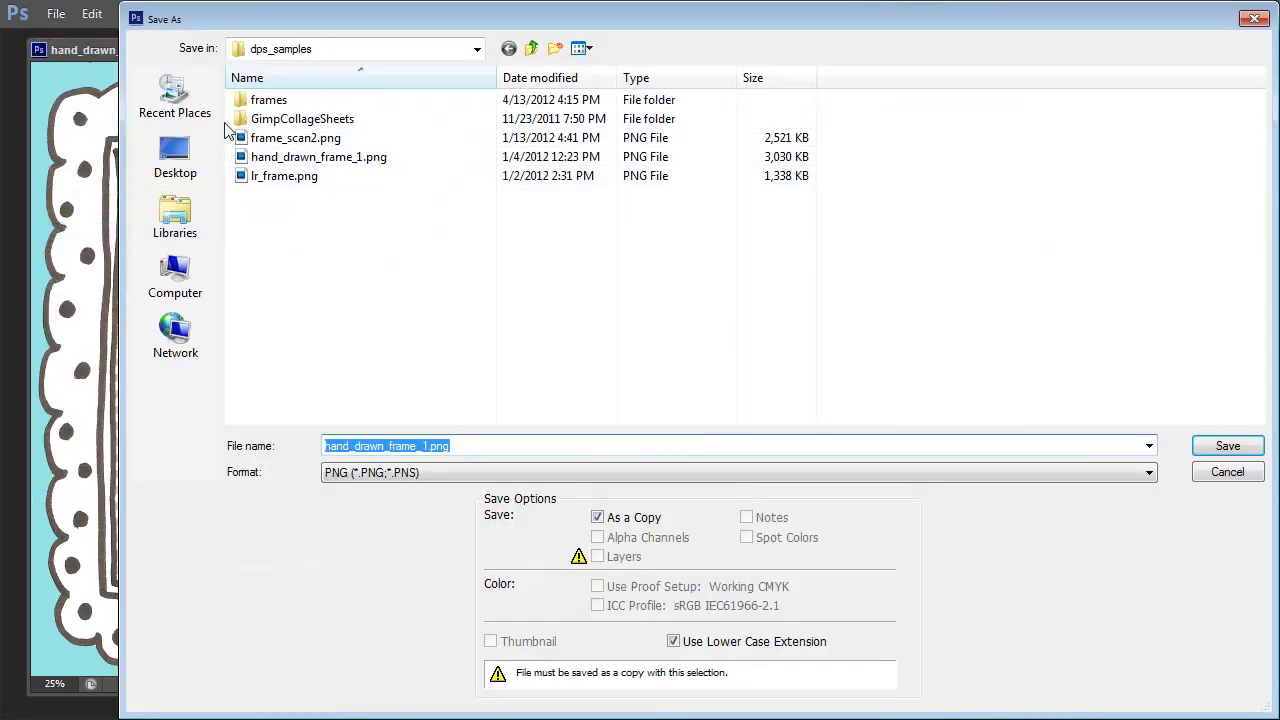
left_click(532, 49)
left_click(837, 269)
scroll(838, 270, "down", 5)
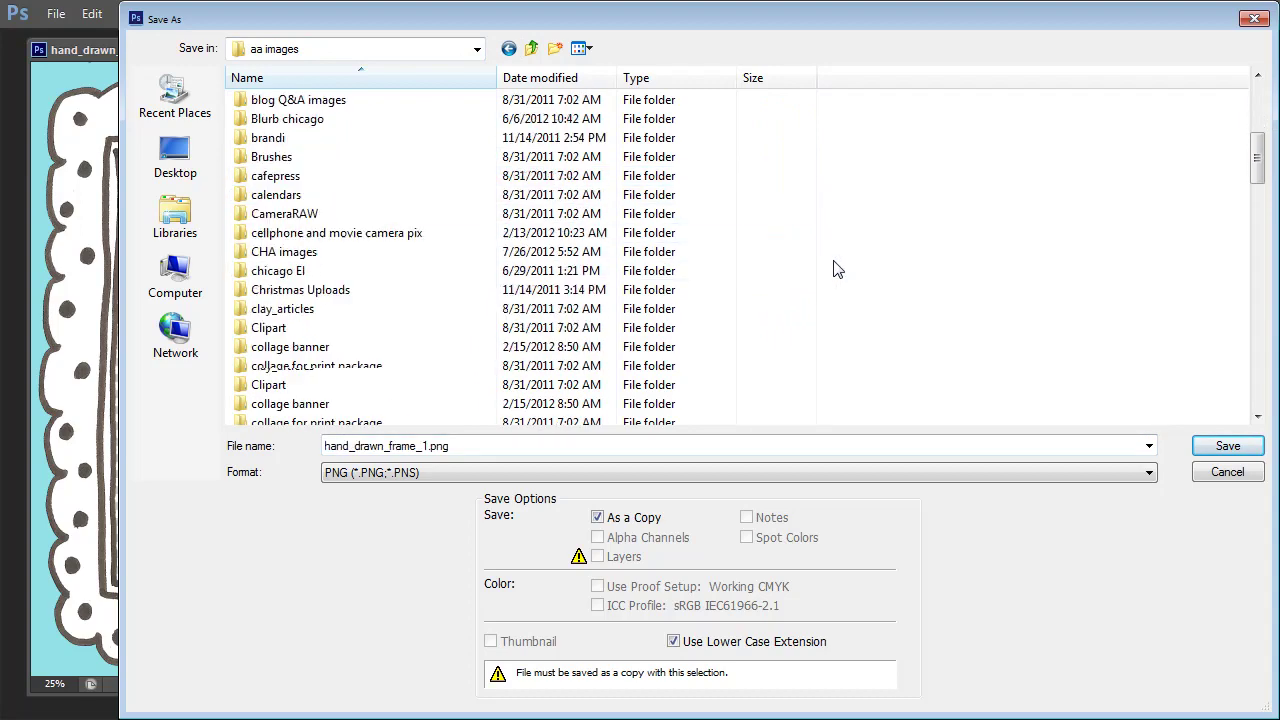
scroll(835, 266, "down", 15)
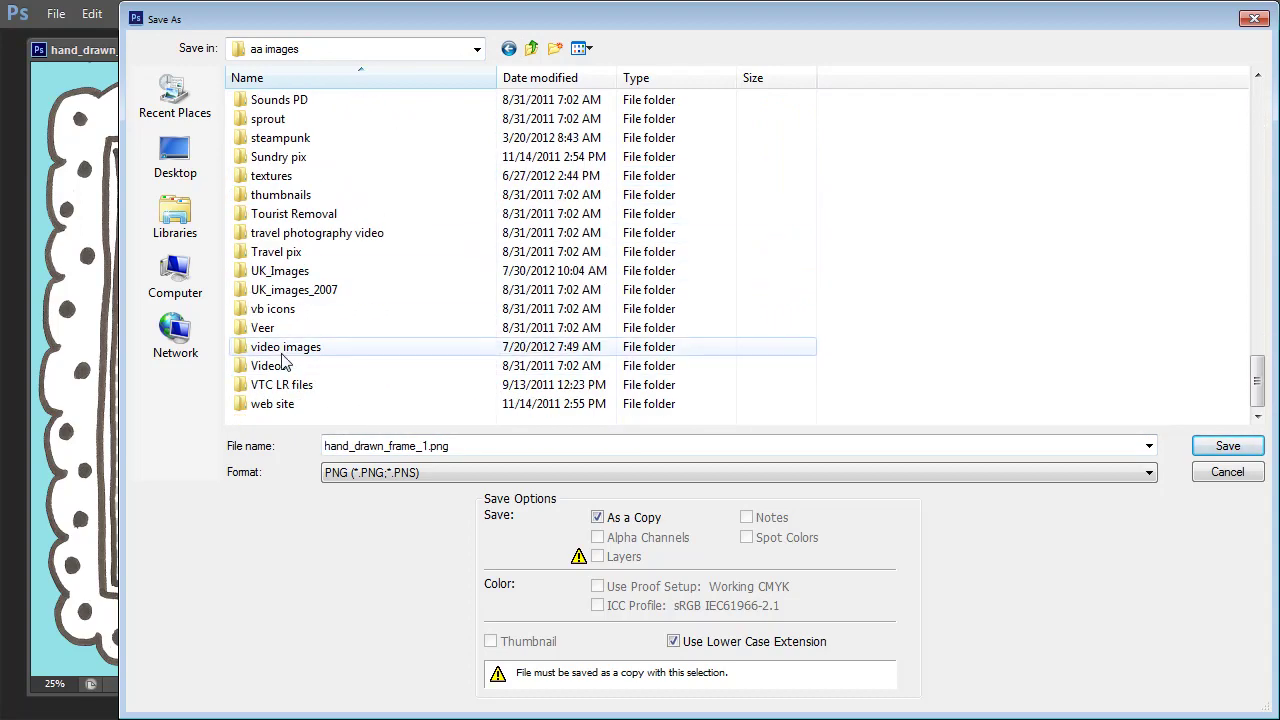
double_click(283, 350)
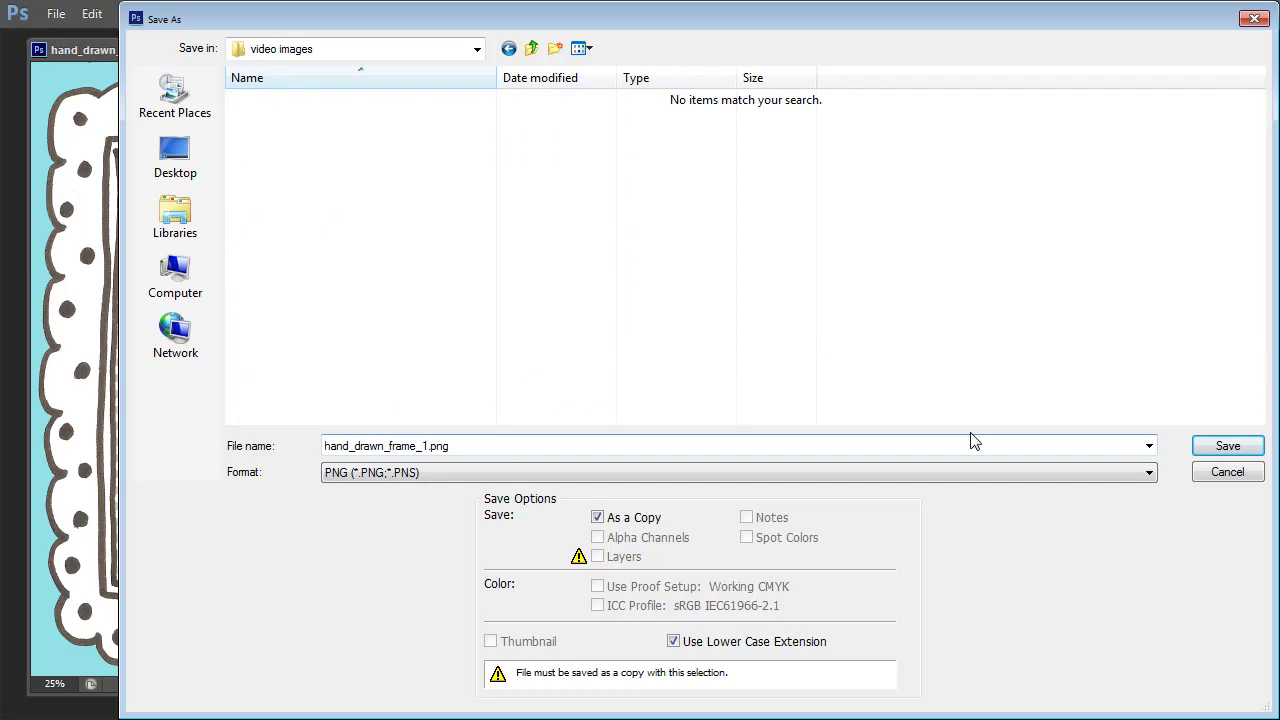
left_click(1228, 447)
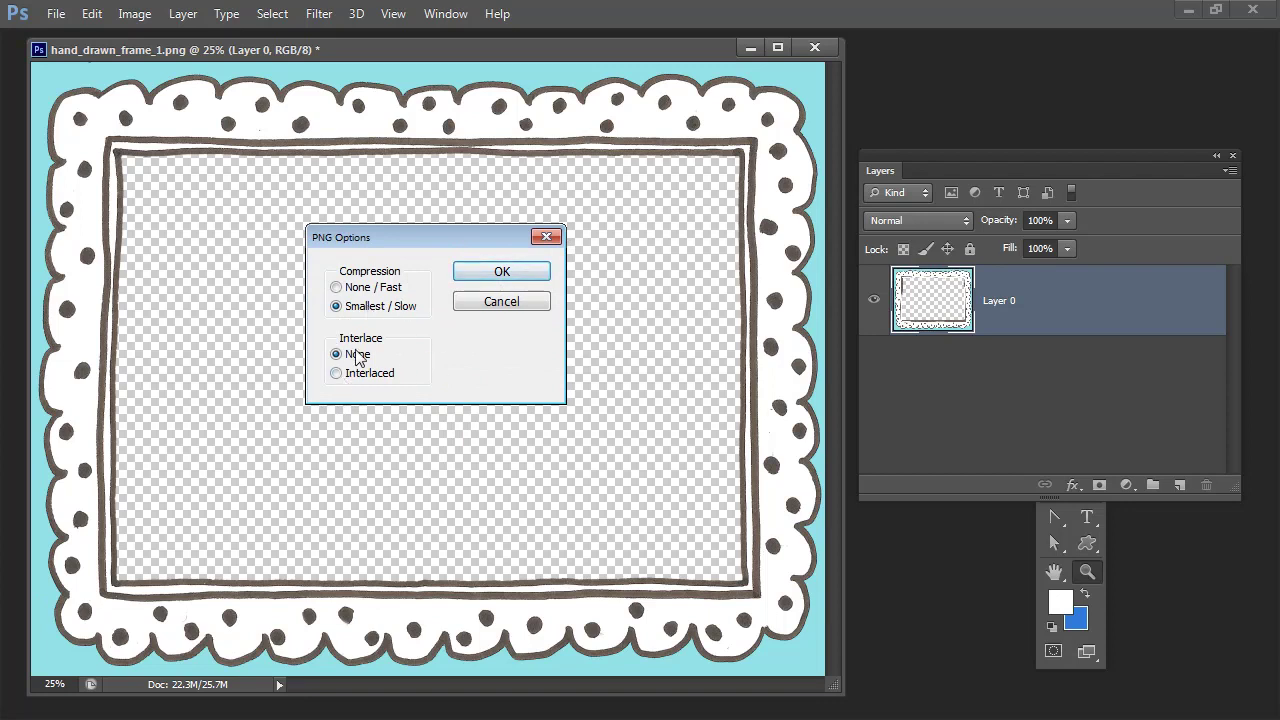
left_click(487, 278)
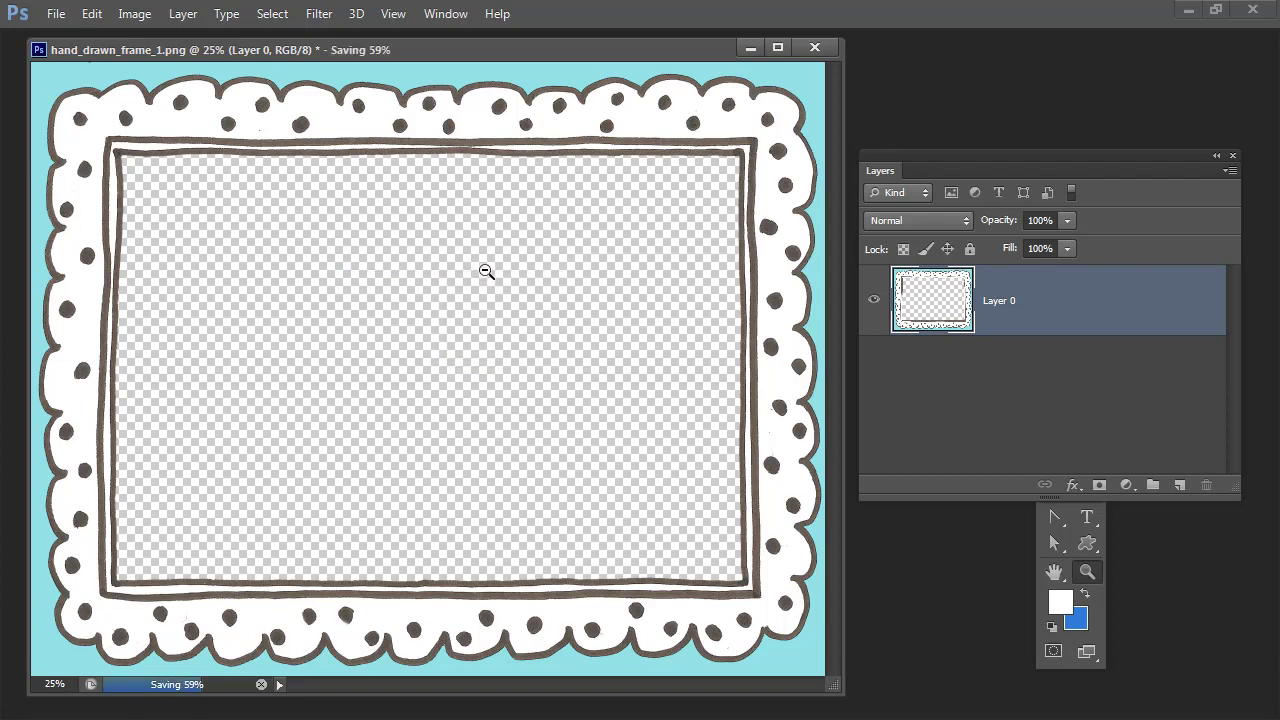
left_click(815, 52)
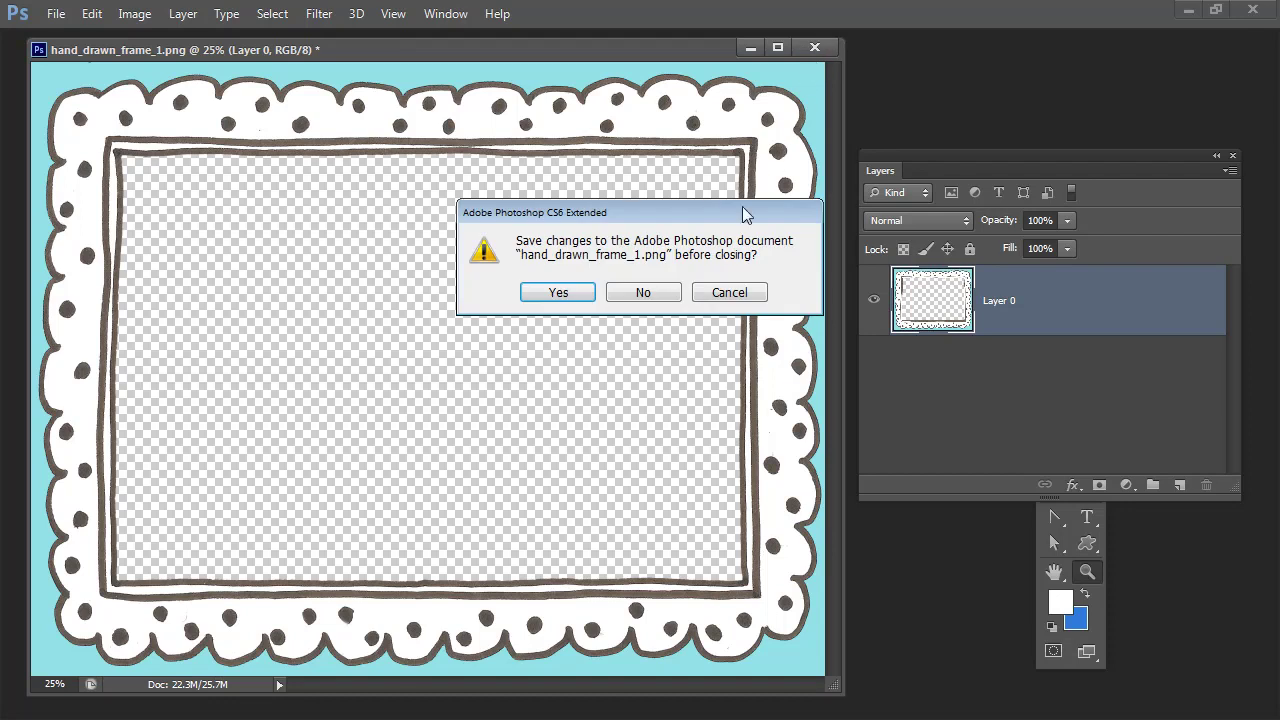
Close the frame without saving, then open Lightroom's Safari west ps collection to its first zebra photo
left_click(645, 293)
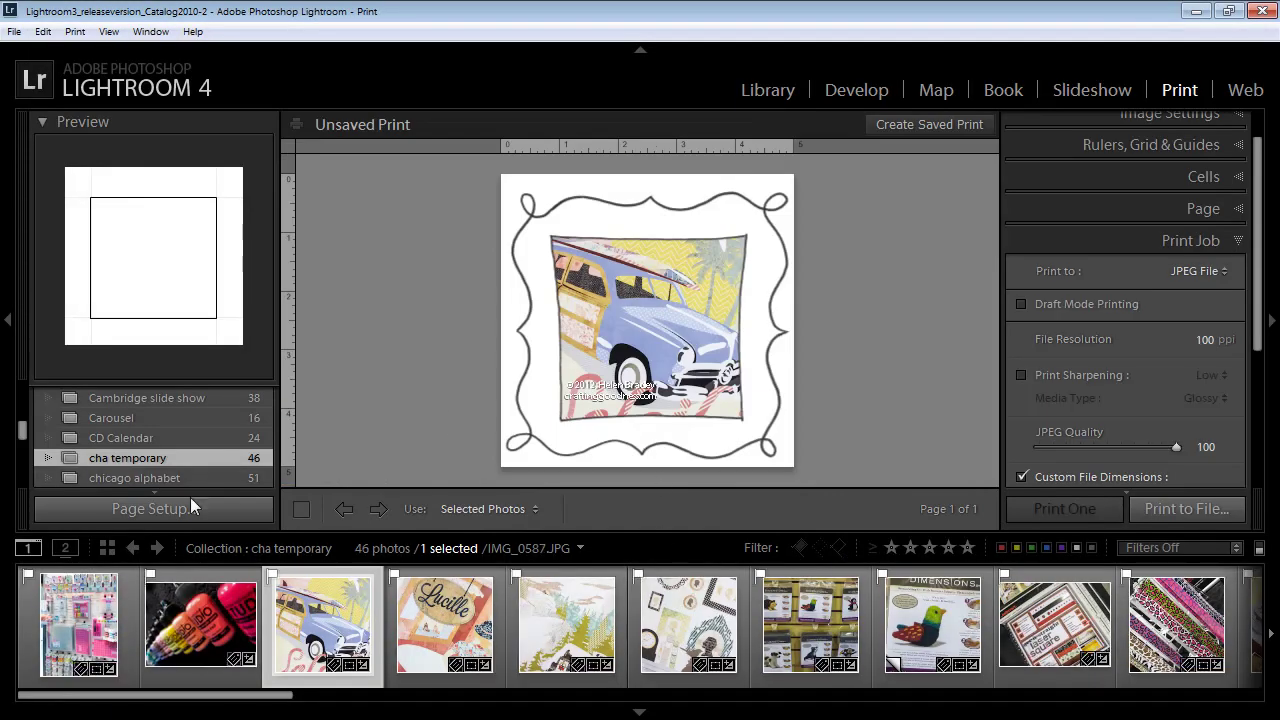
left_click(766, 90)
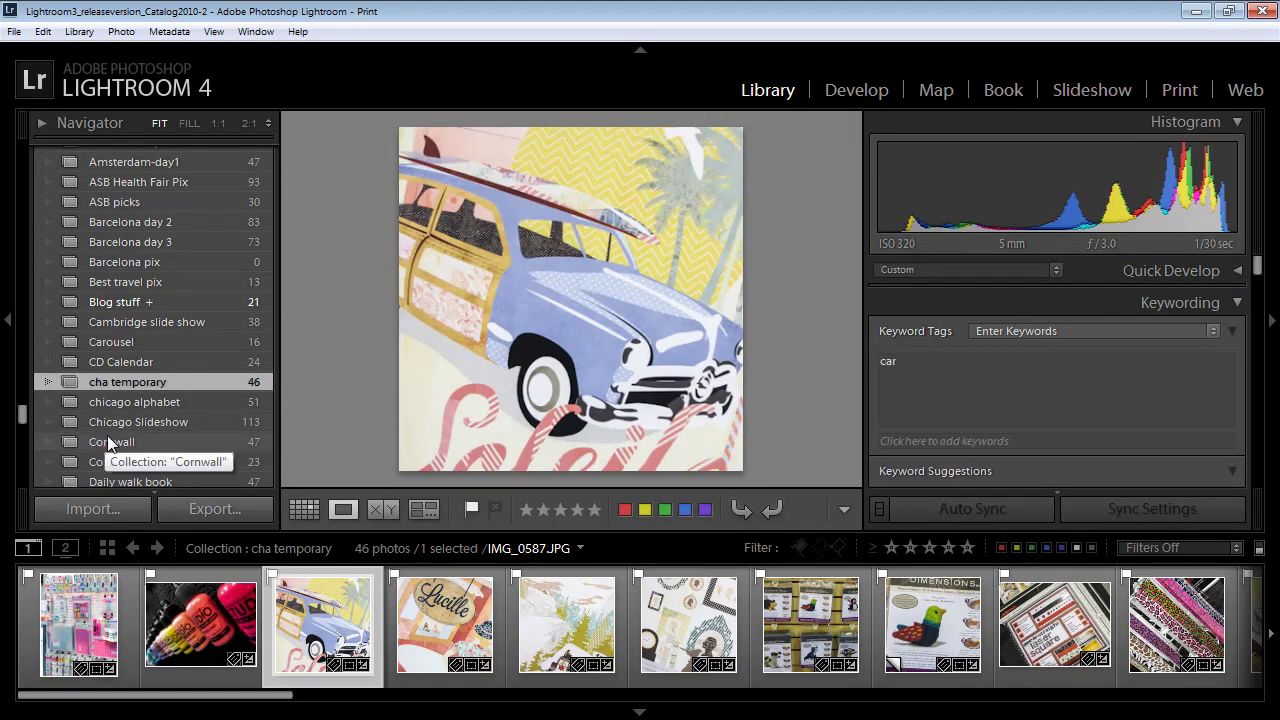
scroll(110, 415, "down", 10)
scroll(110, 404, "up", 8)
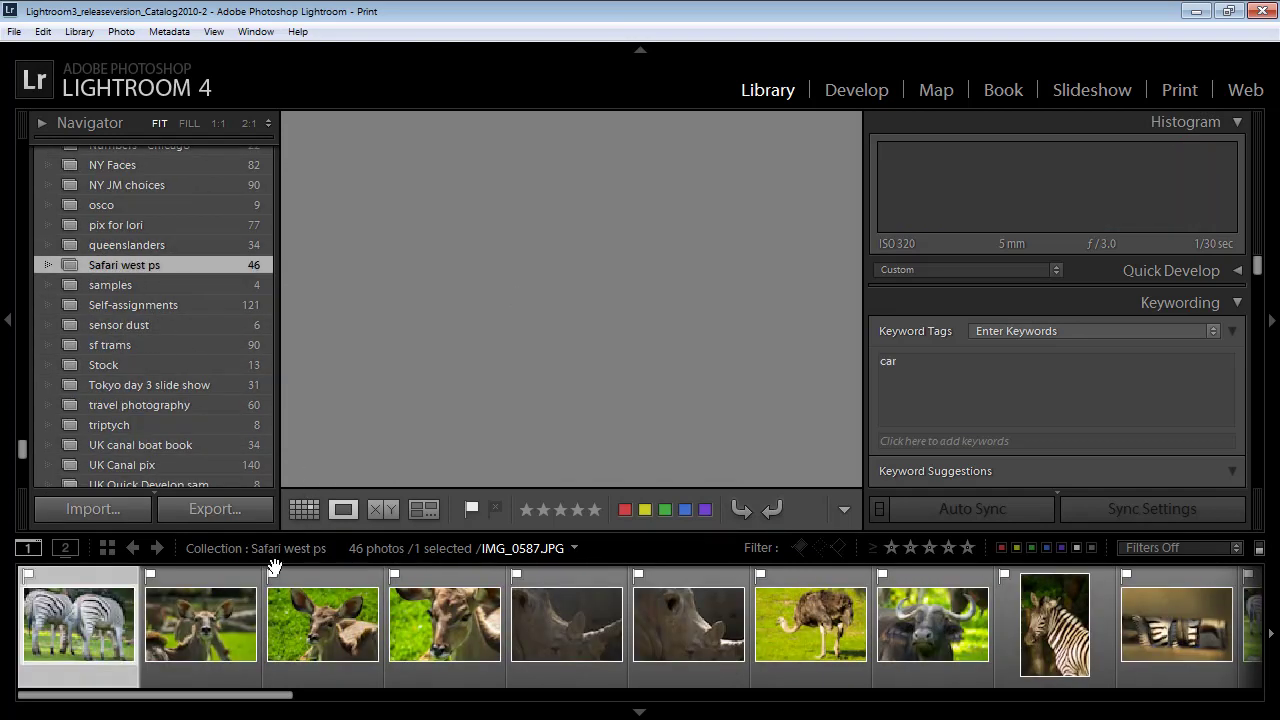
left_click(114, 660)
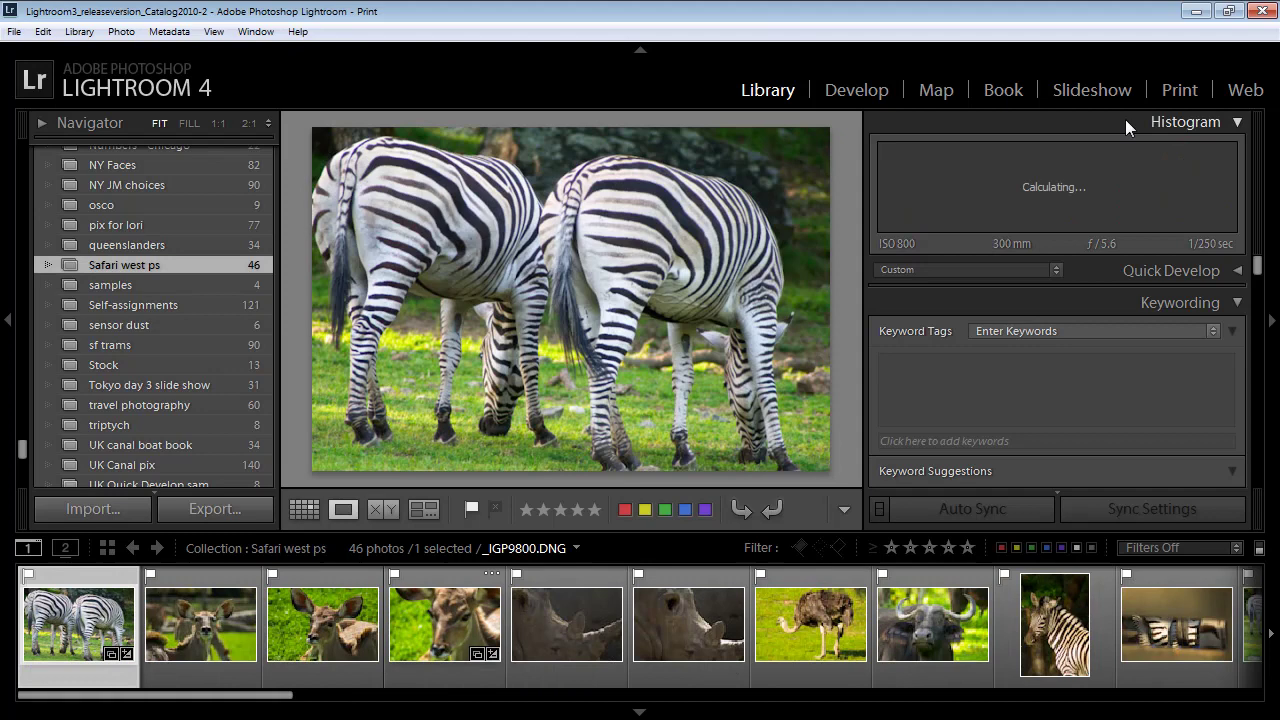
Apply the 3 and 1 user print template and set the Letter page to landscape
left_click(1177, 92)
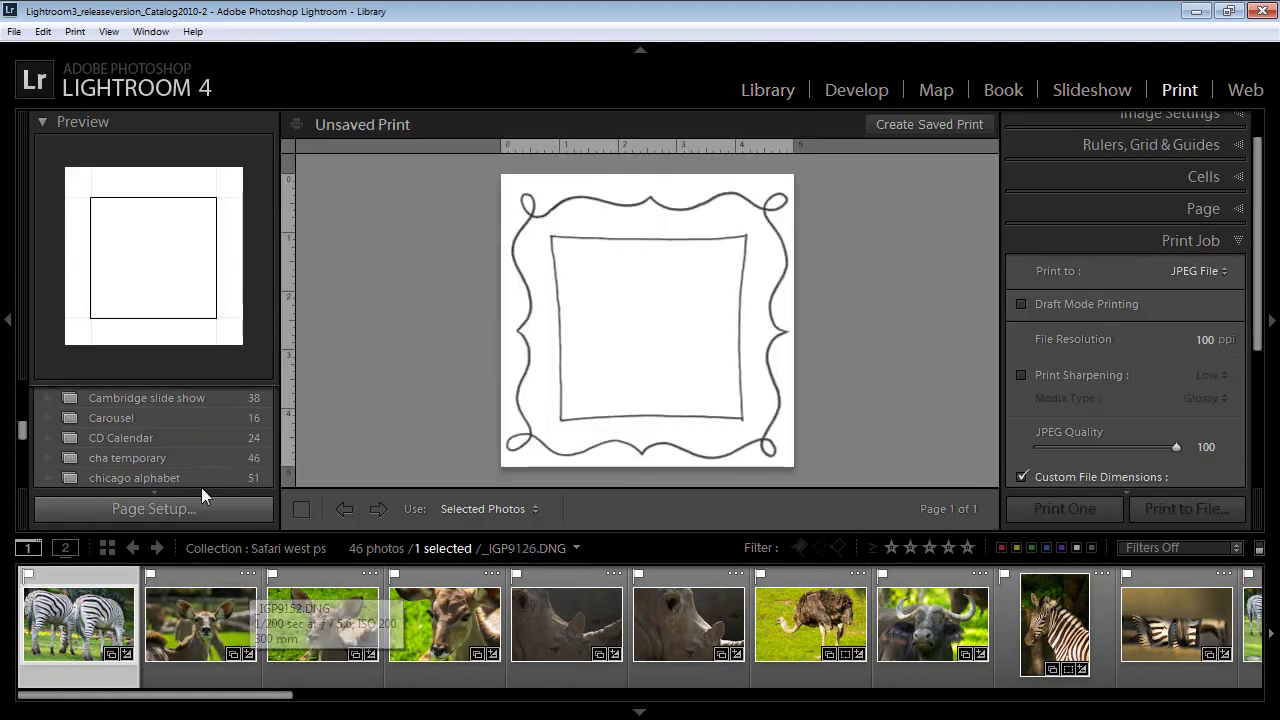
scroll(1257, 172, "up", 2)
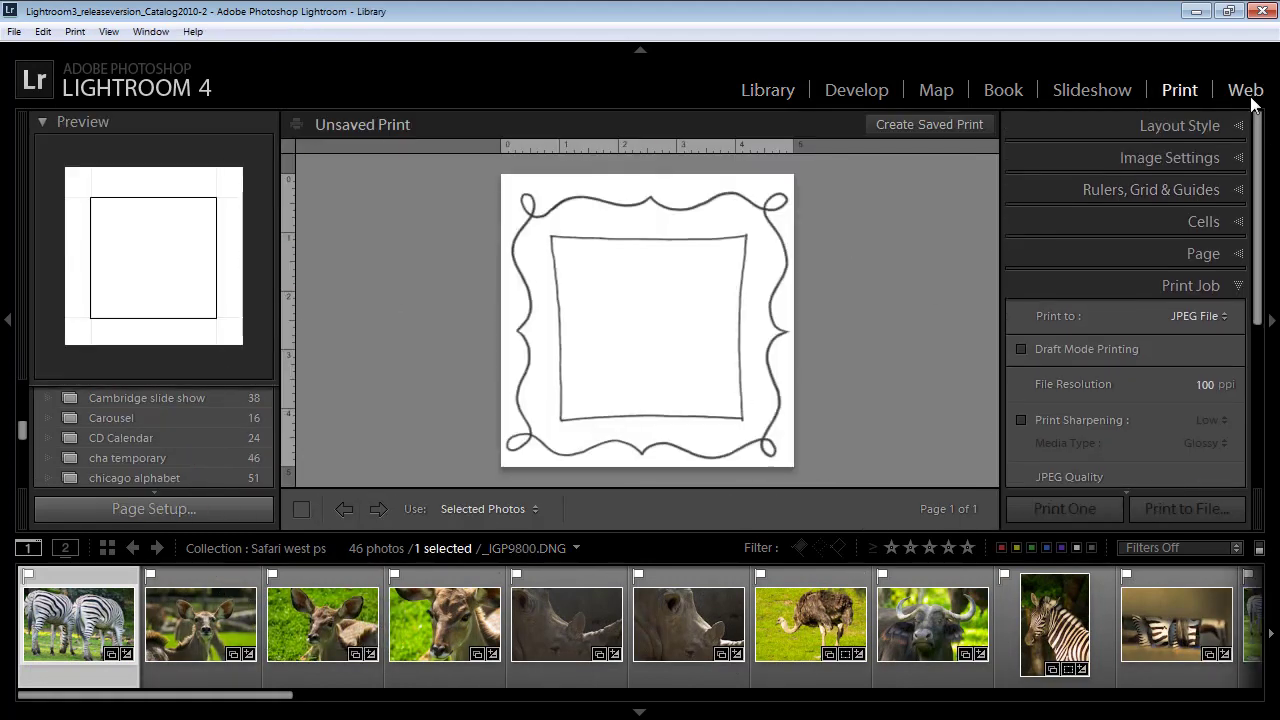
left_click(1222, 125)
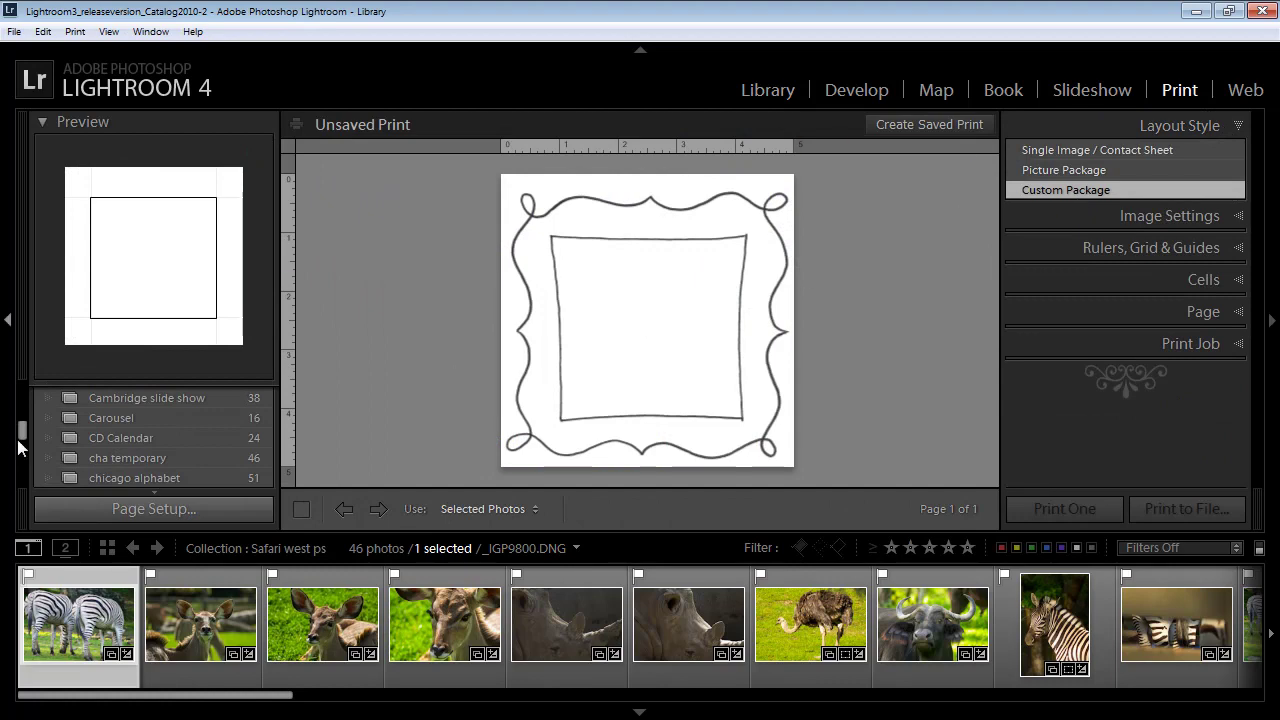
left_click(42, 120)
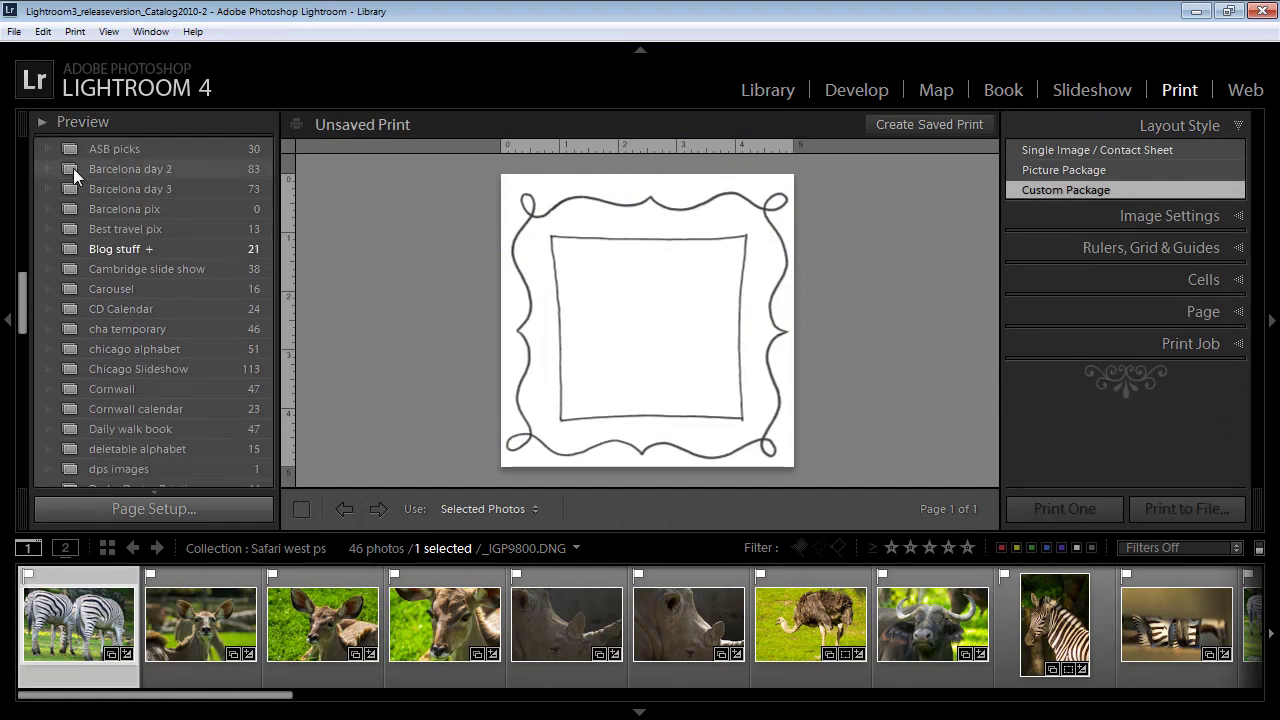
left_click_drag(21, 302, 21, 153)
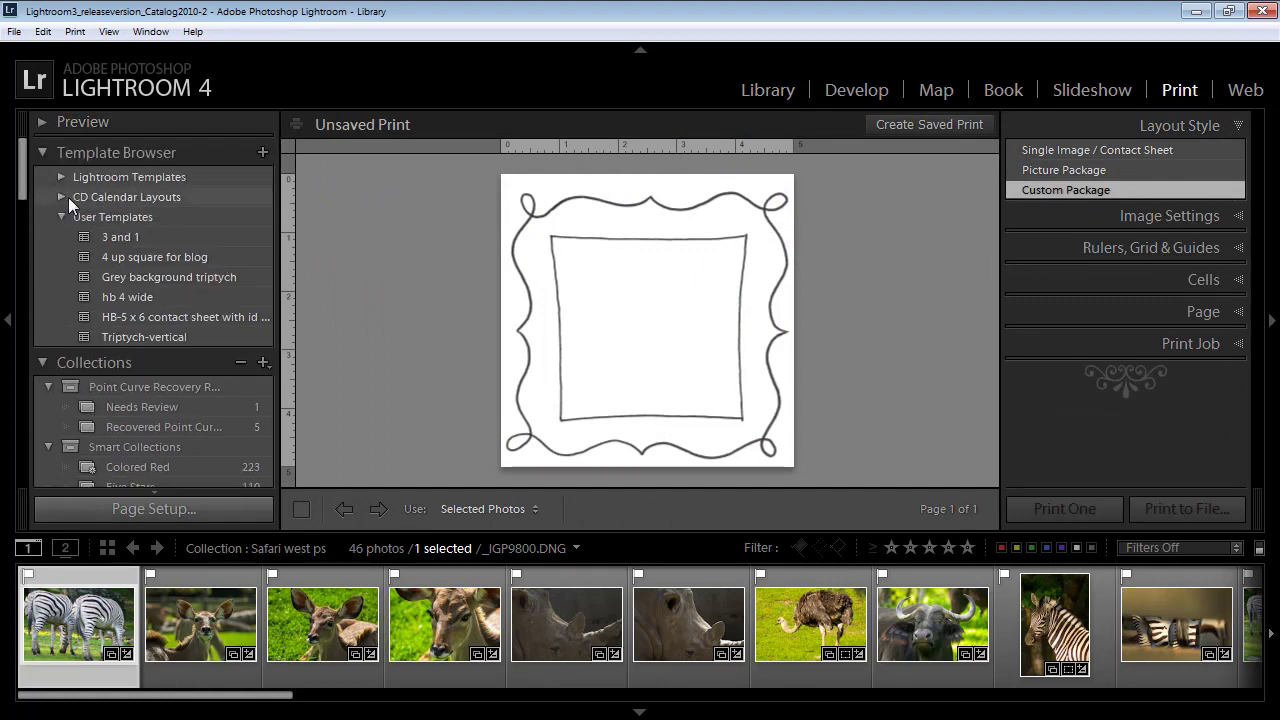
left_click(121, 236)
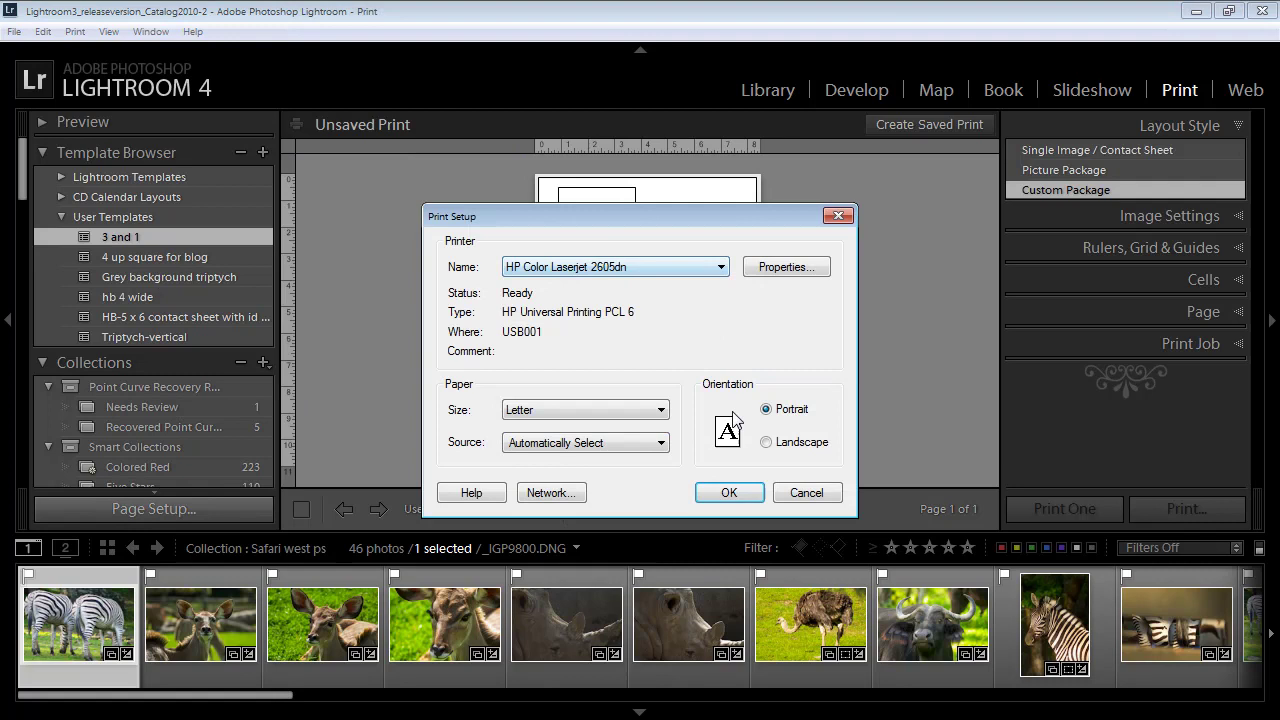
left_click(766, 441)
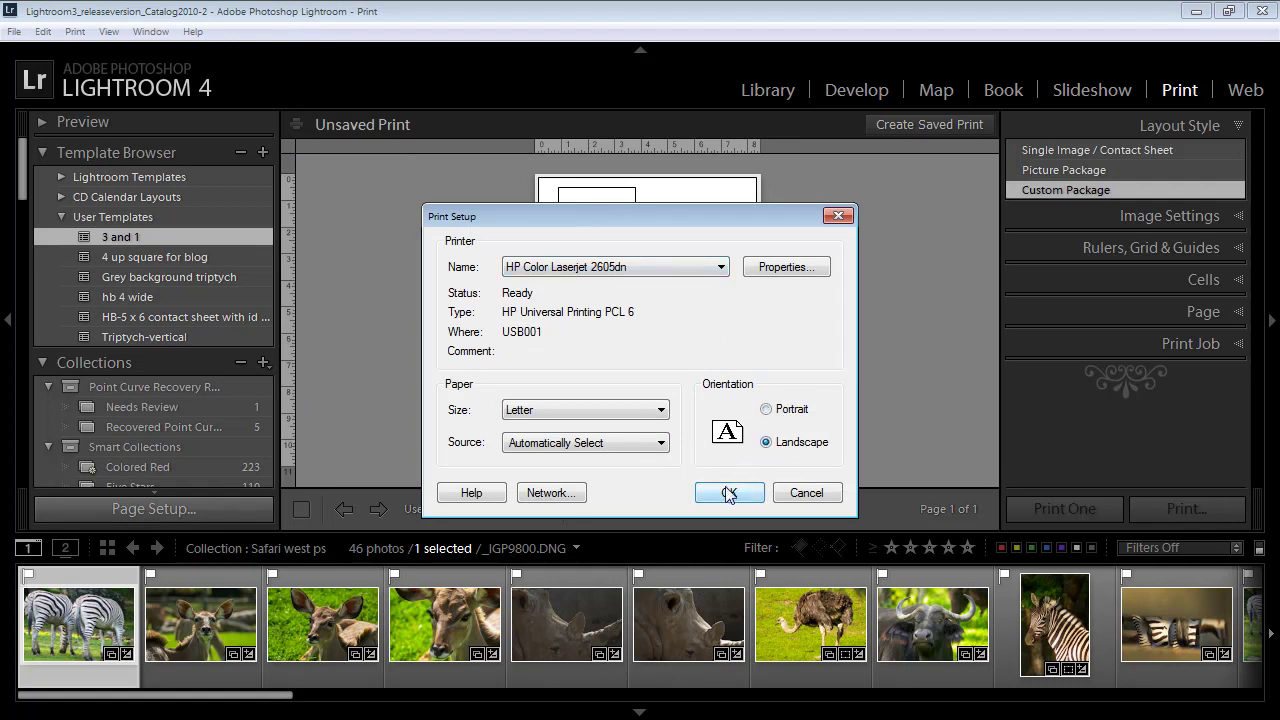
left_click(727, 494)
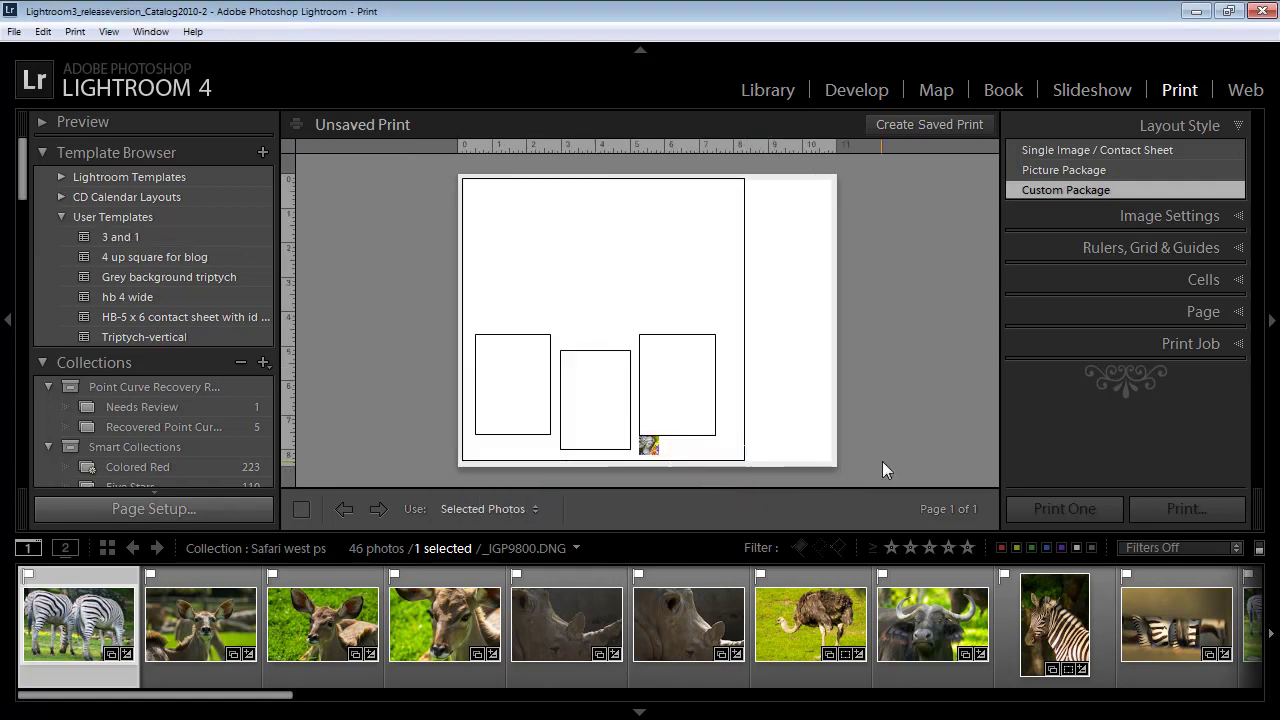
Set the Print Job output to JPEG File instead of a printer
left_click(1236, 343)
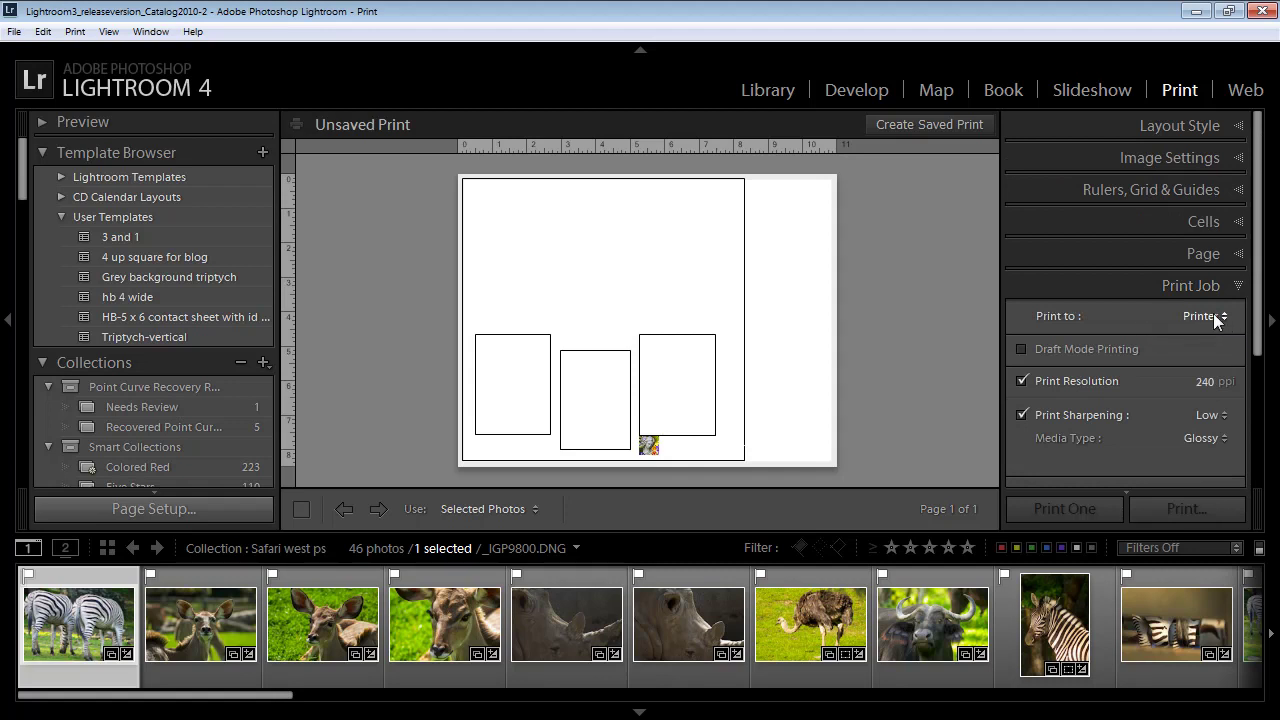
left_click(1207, 316)
left_click(1159, 364)
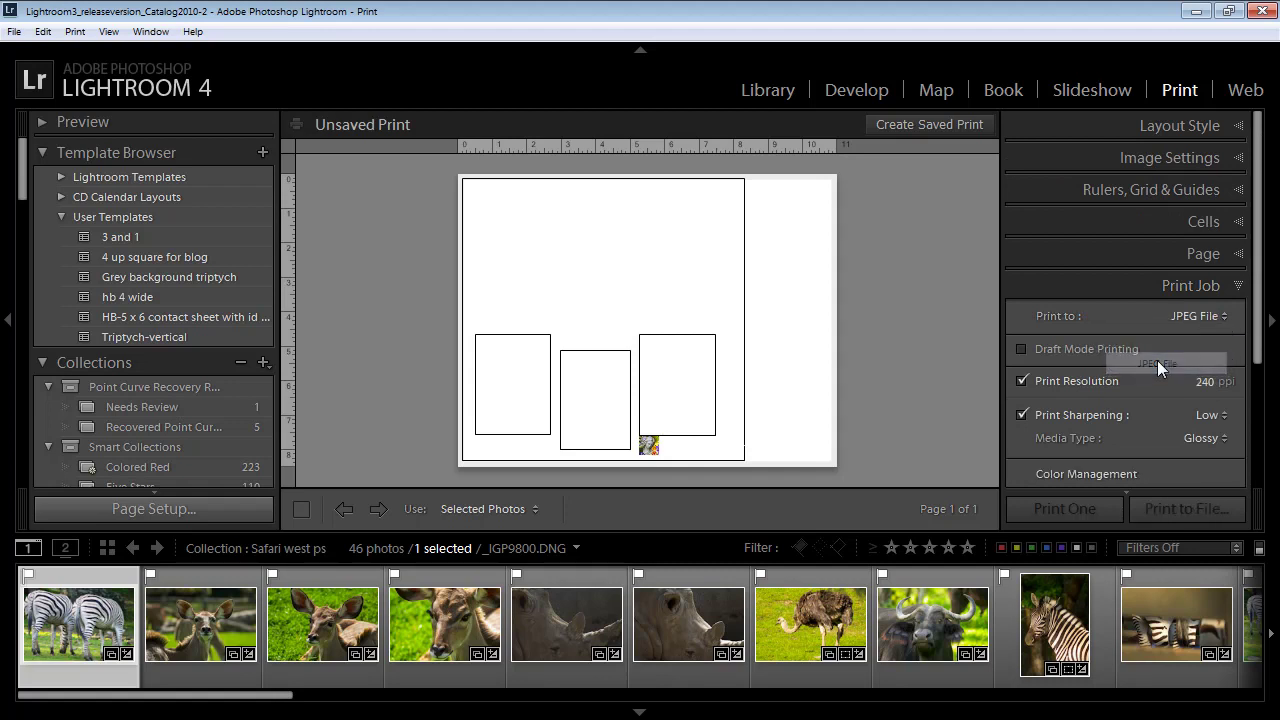
scroll(1260, 316, "down", 1)
scroll(1260, 316, "down", 2)
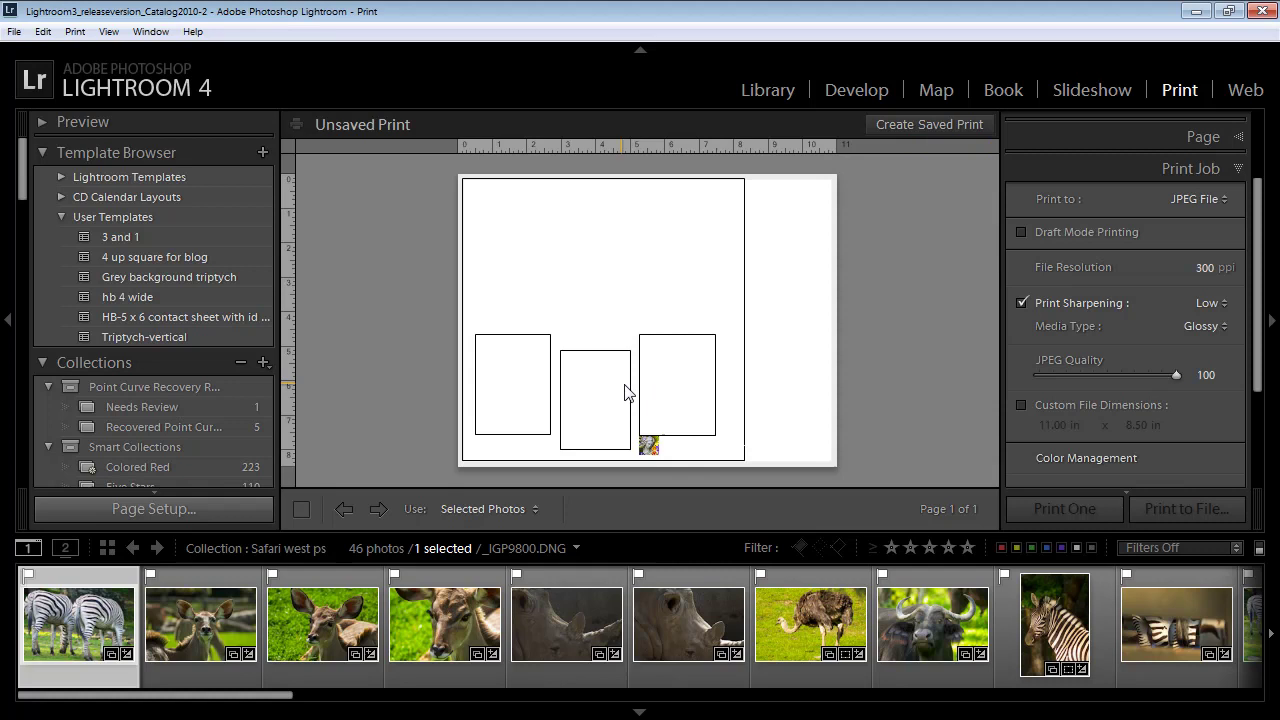
scroll(1236, 256, "up", 4)
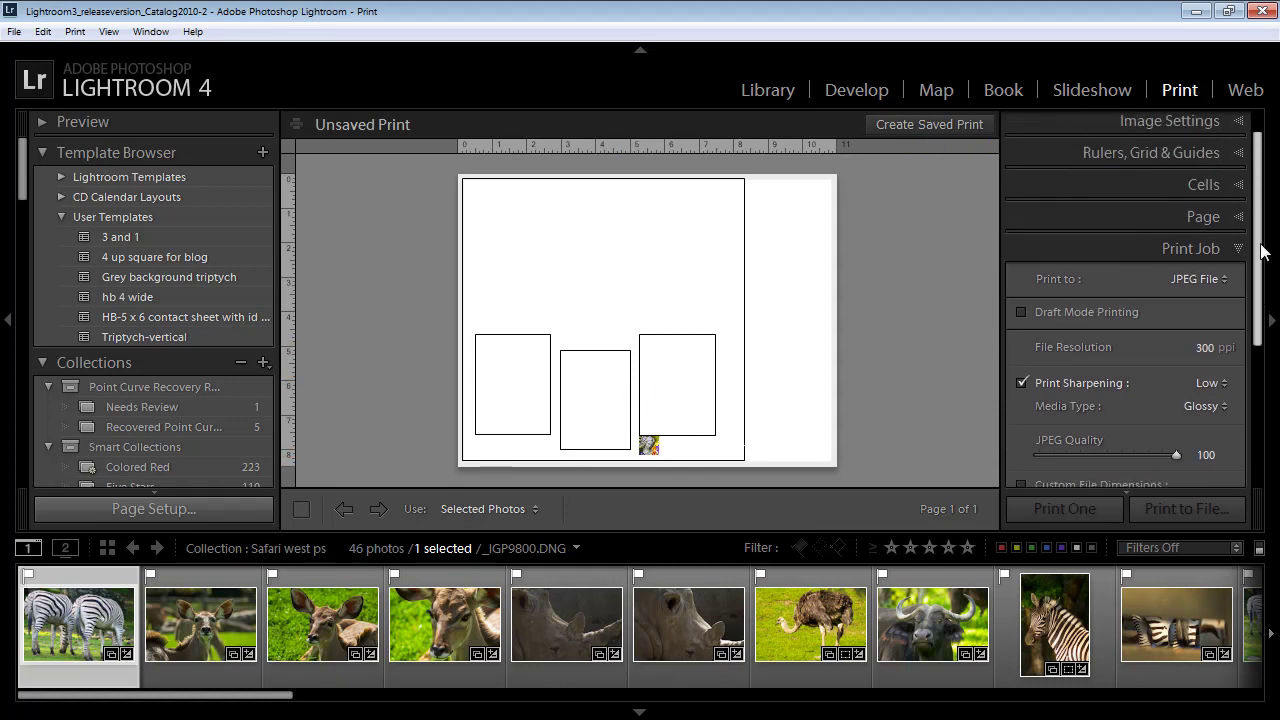
Turn off the Identity Plate in the Page panel and select the large top cell
left_click(1236, 256)
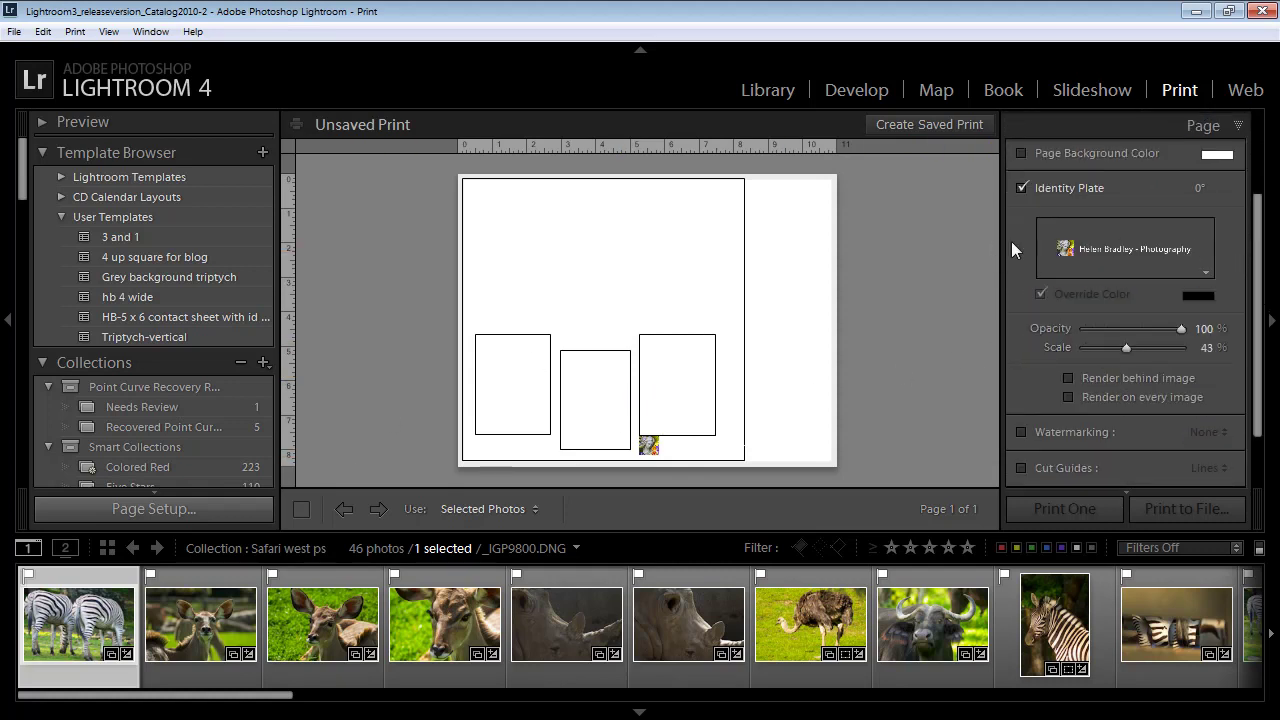
left_click(1021, 188)
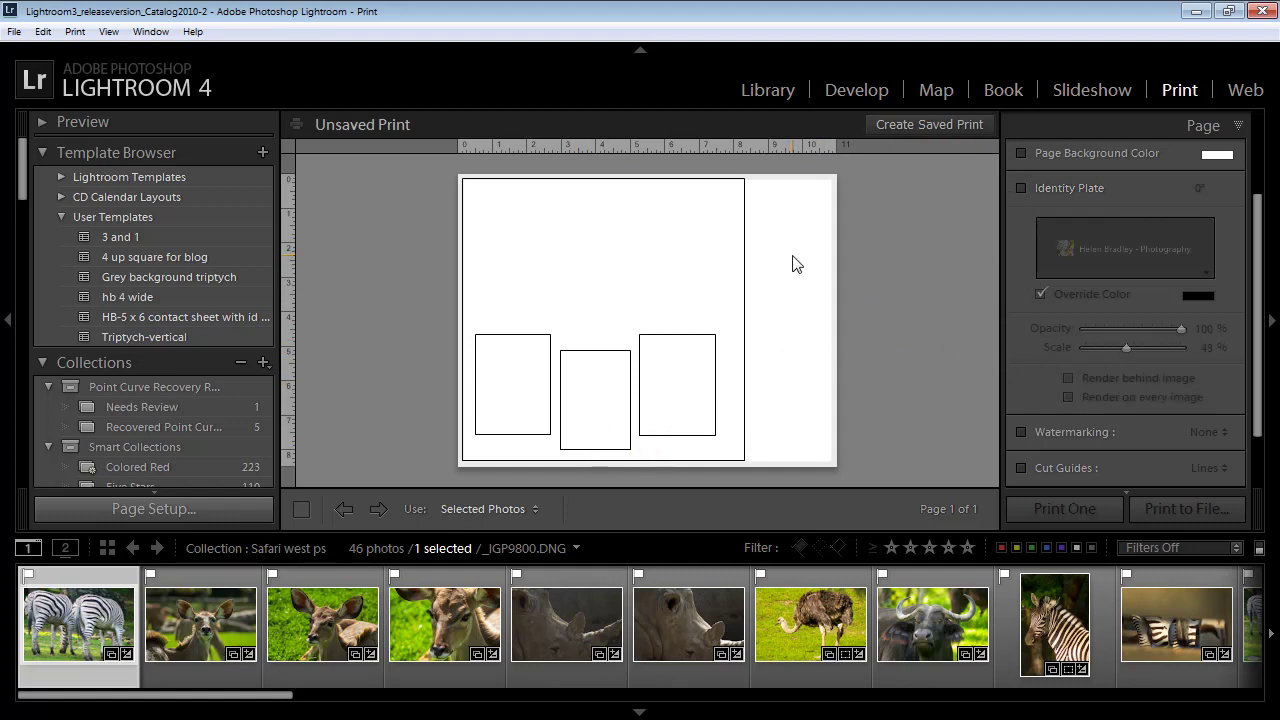
left_click(728, 257)
Delete the top, right, middle and left cells to leave the page blank
key("Delete")
left_click(660, 366)
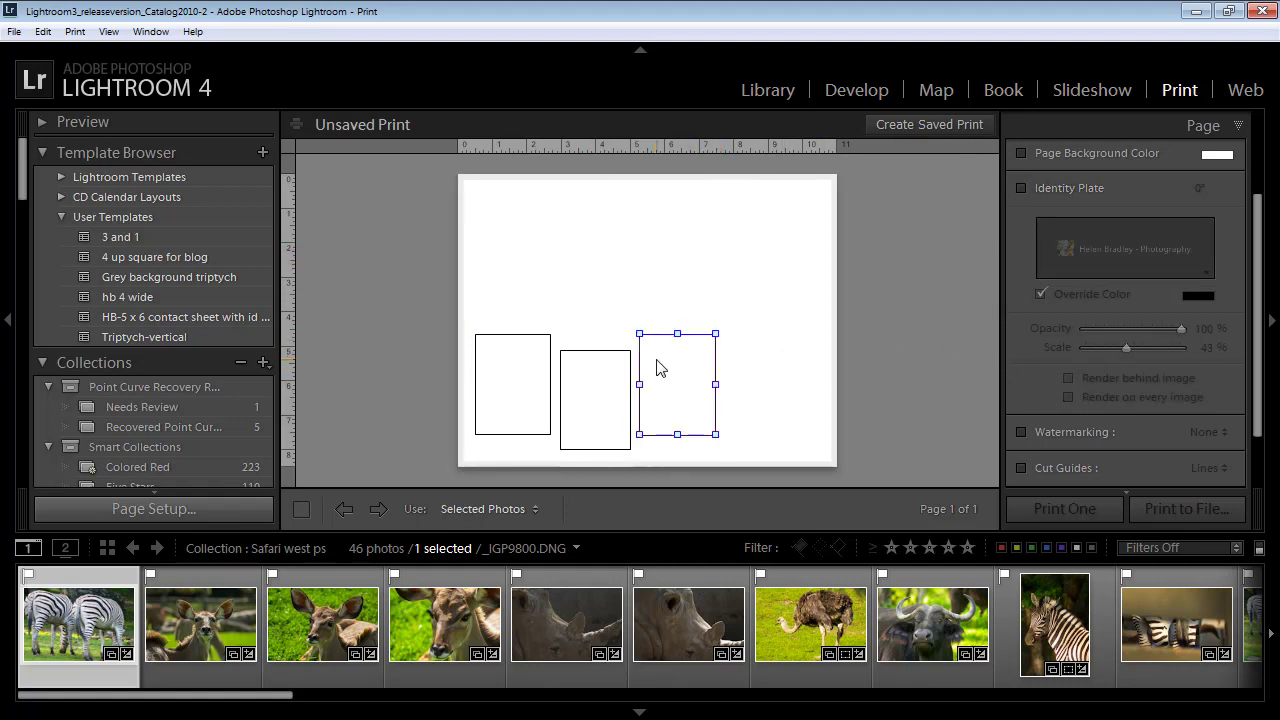
key("Delete")
left_click(623, 397)
key("Delete")
left_click(535, 415)
key("Delete")
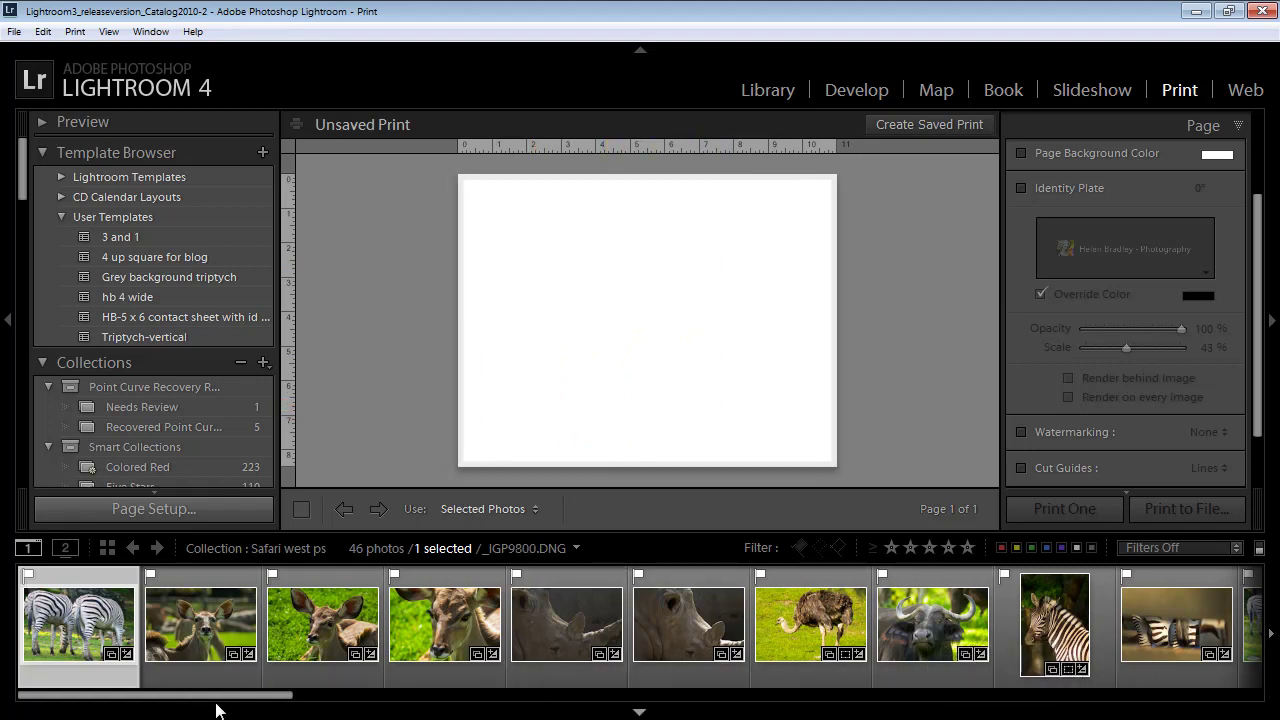
left_click_drag(234, 700, 463, 686)
Drop the waterbuck photo onto the page and stretch its cell to leave only a thin border
left_click(650, 635)
left_click_drag(740, 620, 614, 311)
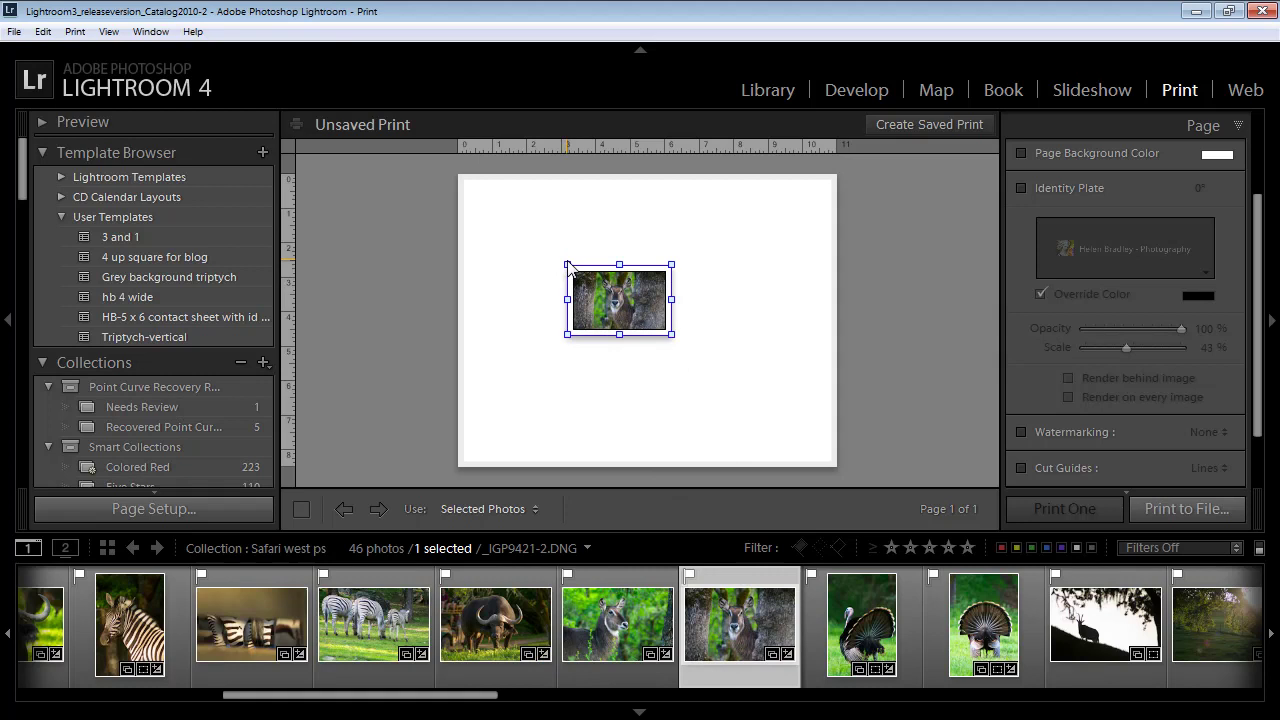
left_click_drag(563, 266, 462, 187)
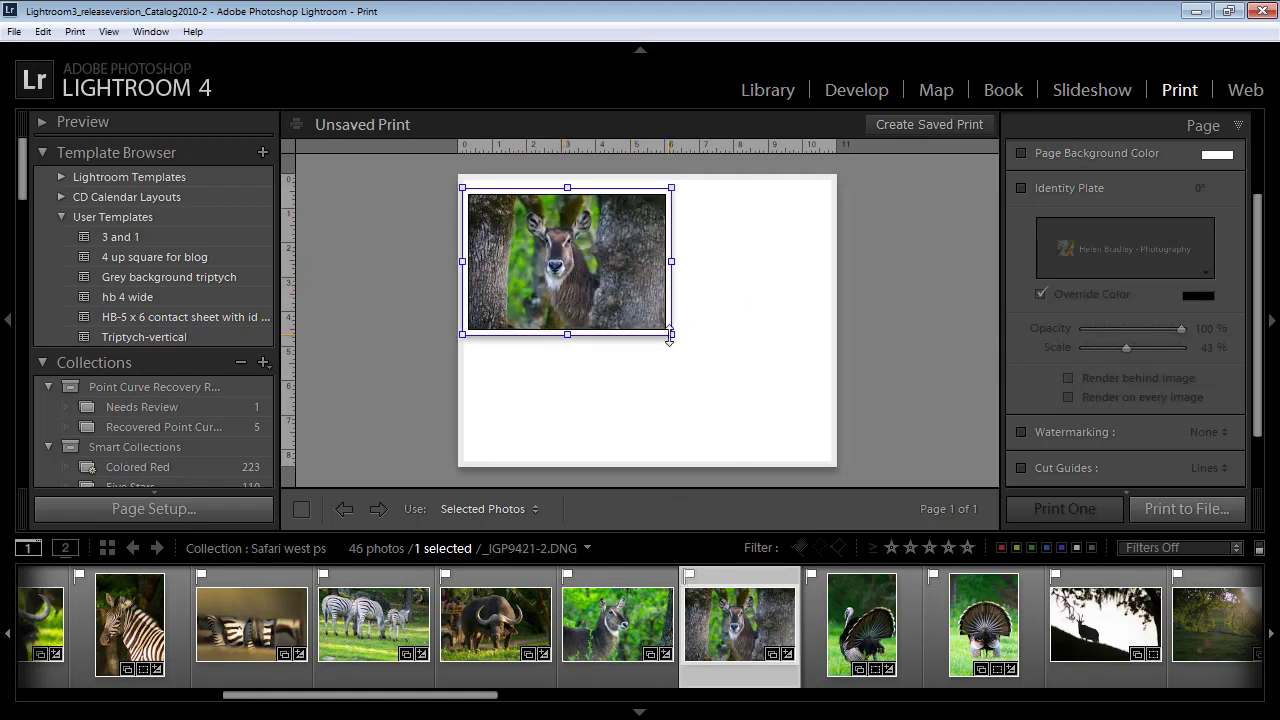
left_click_drag(670, 335, 826, 419)
left_click_drag(611, 345, 614, 350)
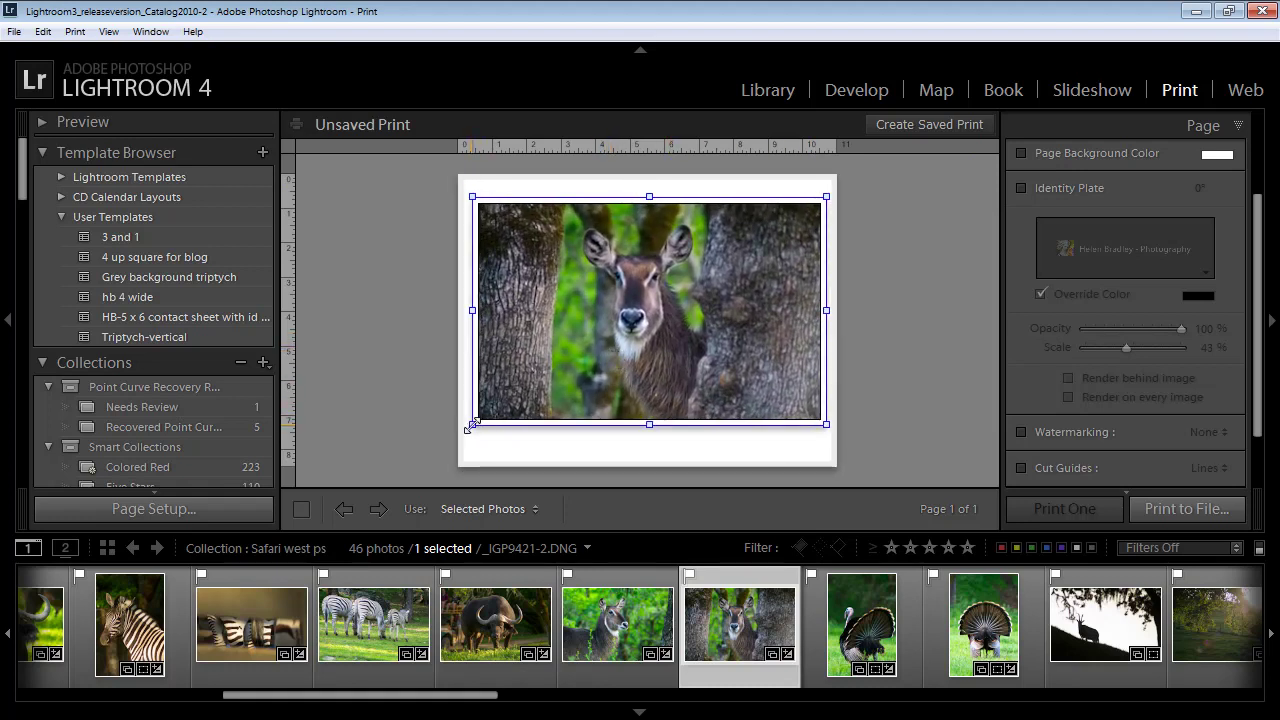
left_click_drag(470, 427, 412, 460)
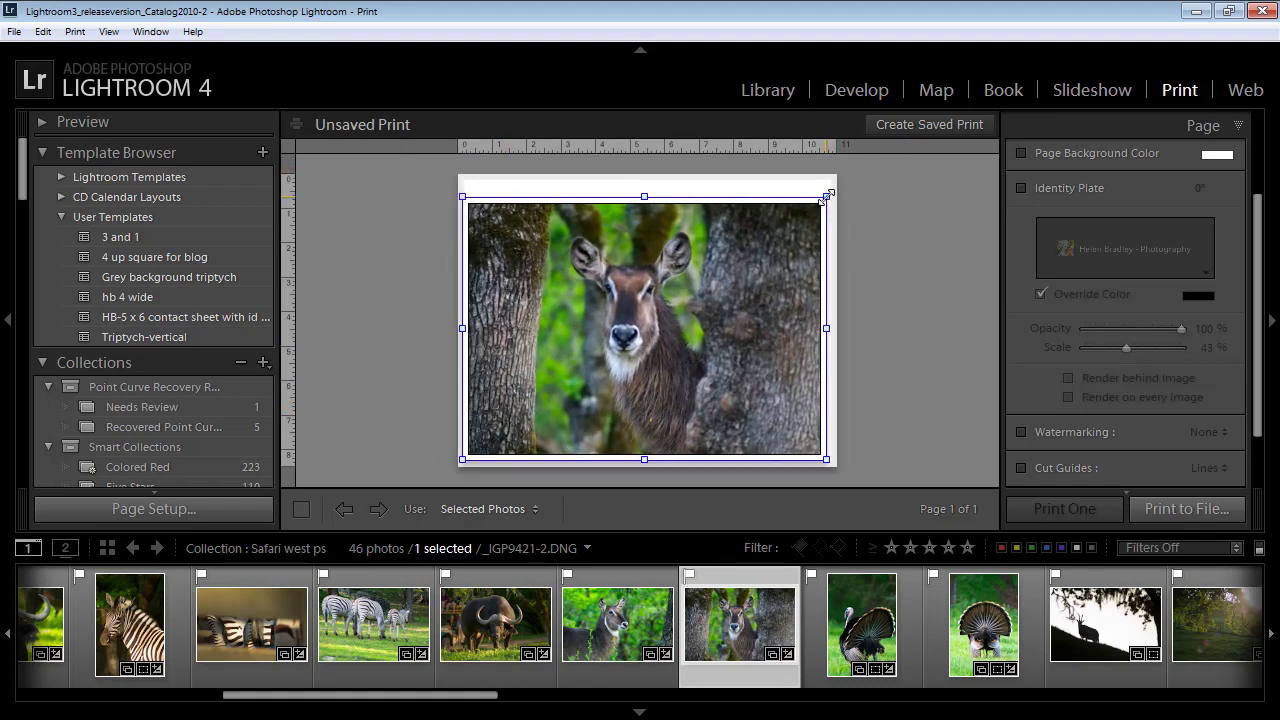
left_click_drag(827, 197, 831, 178)
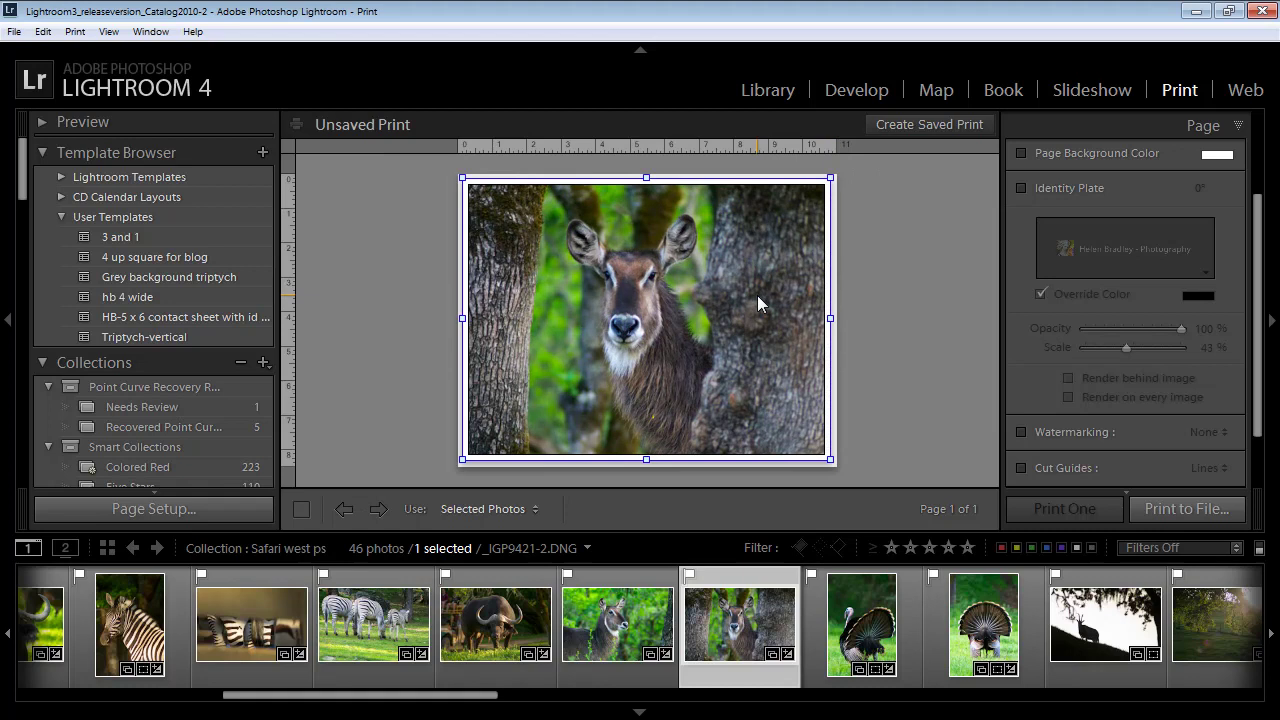
left_click(850, 344)
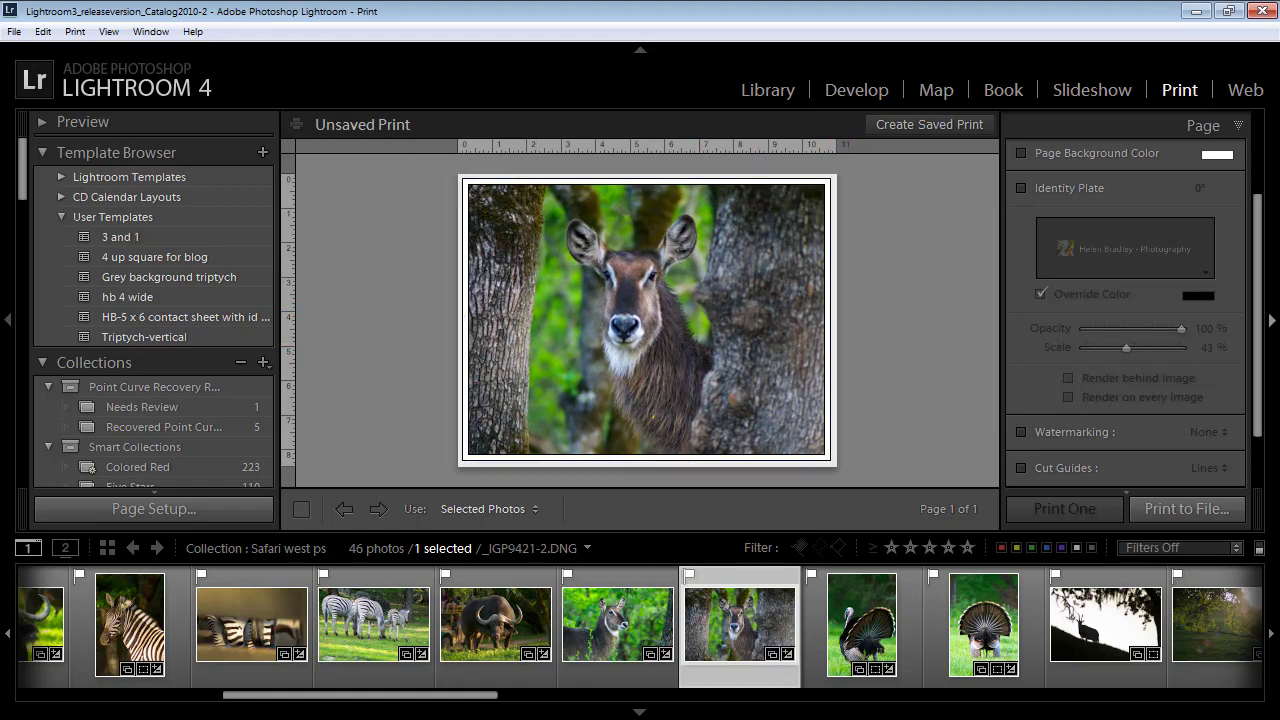
left_click_drag(1257, 243, 1240, 158)
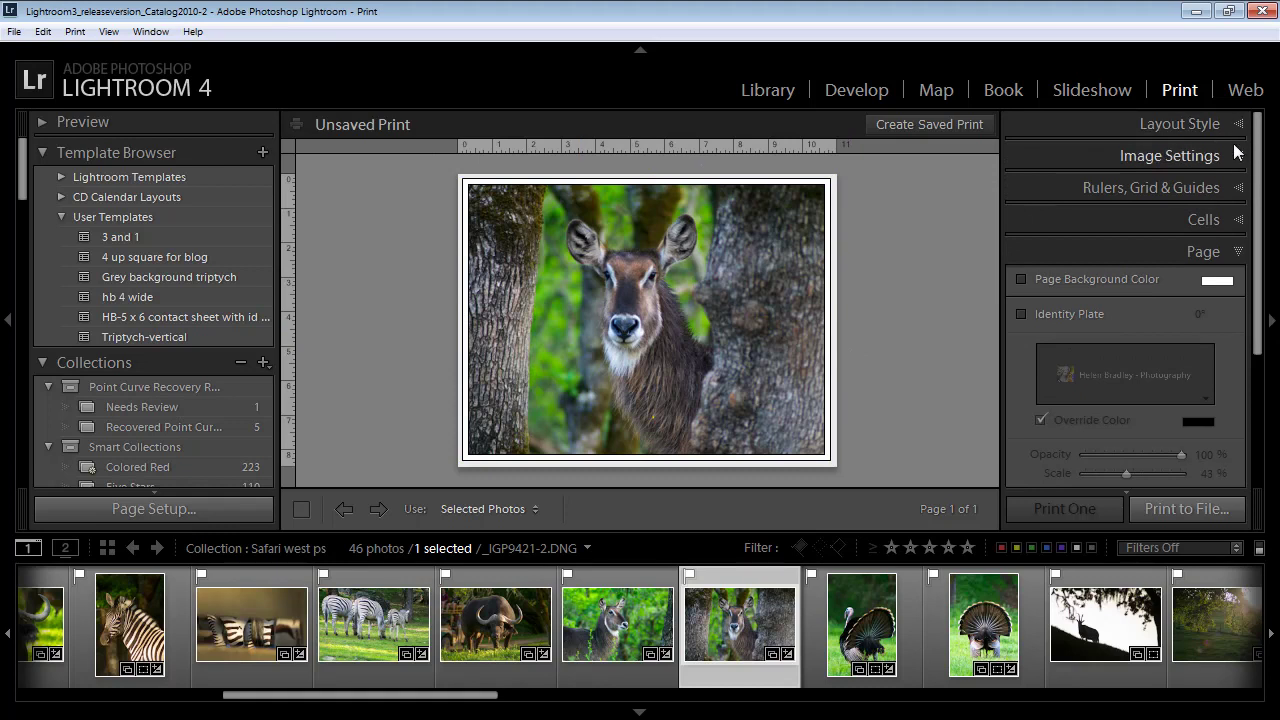
Turn off Photo Border and Inner Stroke so the waterbuck photo prints edge to edge
left_click(1237, 155)
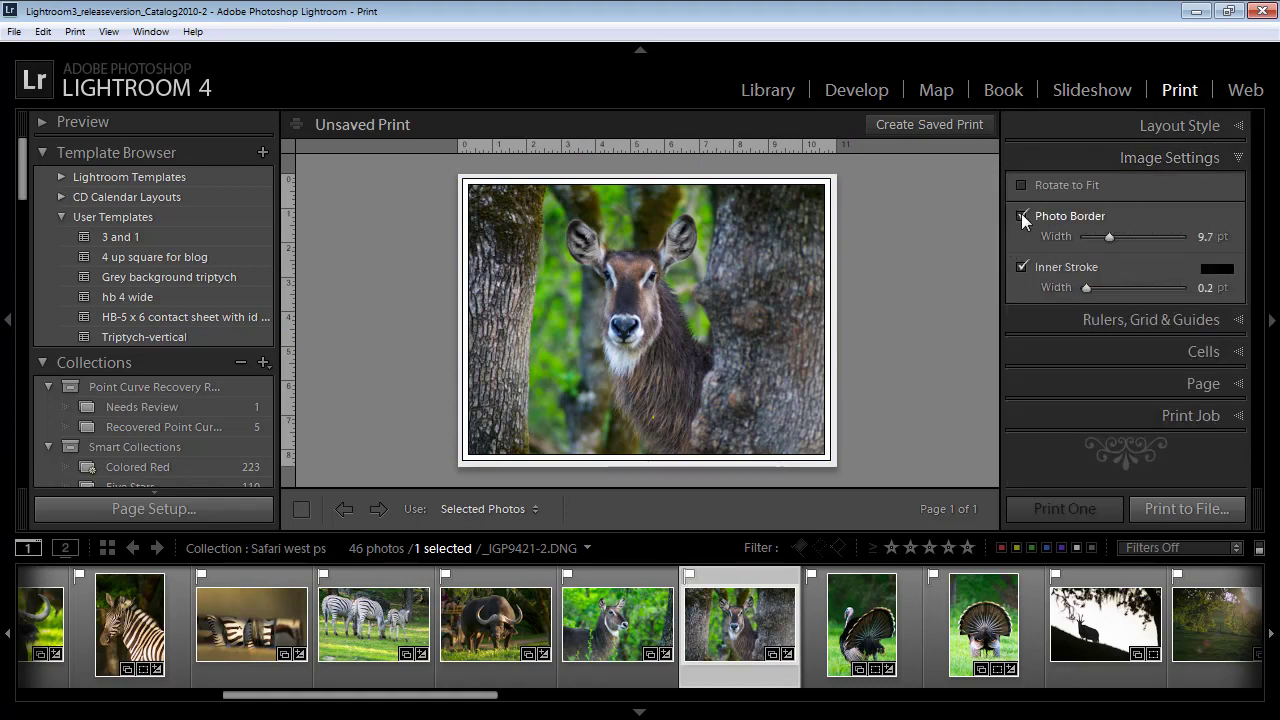
left_click(1021, 216)
left_click(1021, 268)
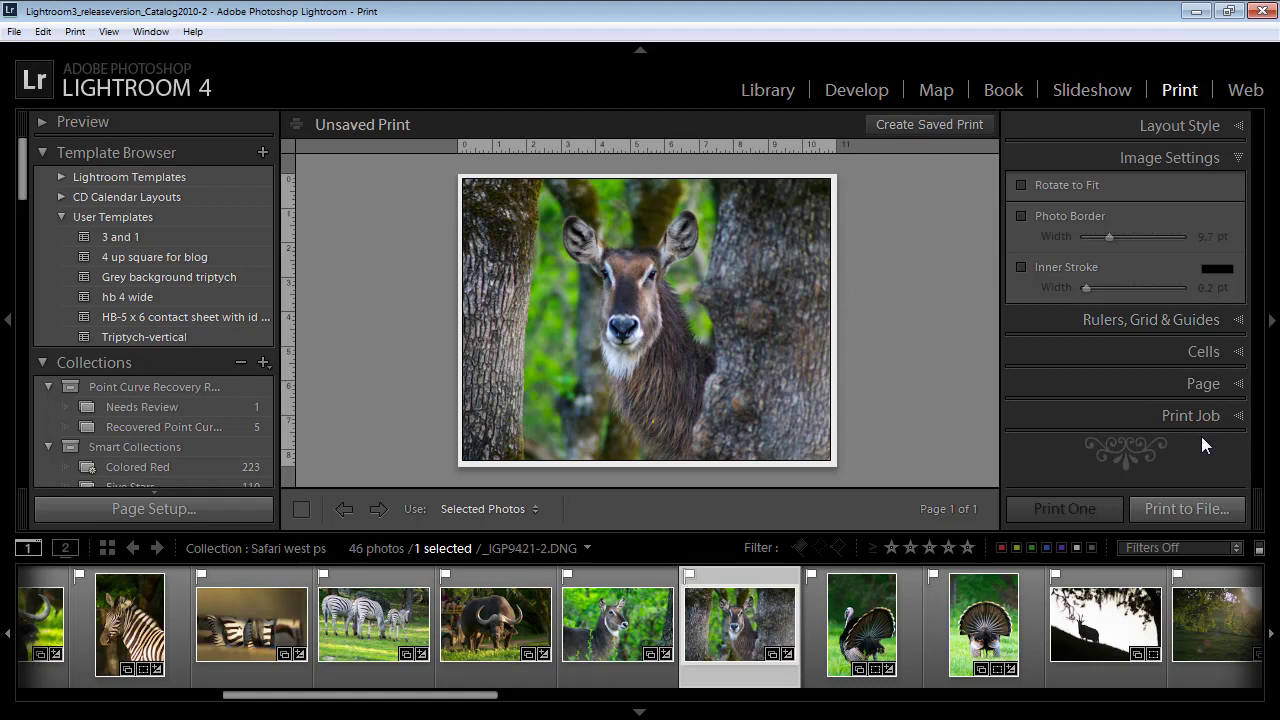
left_click(1237, 384)
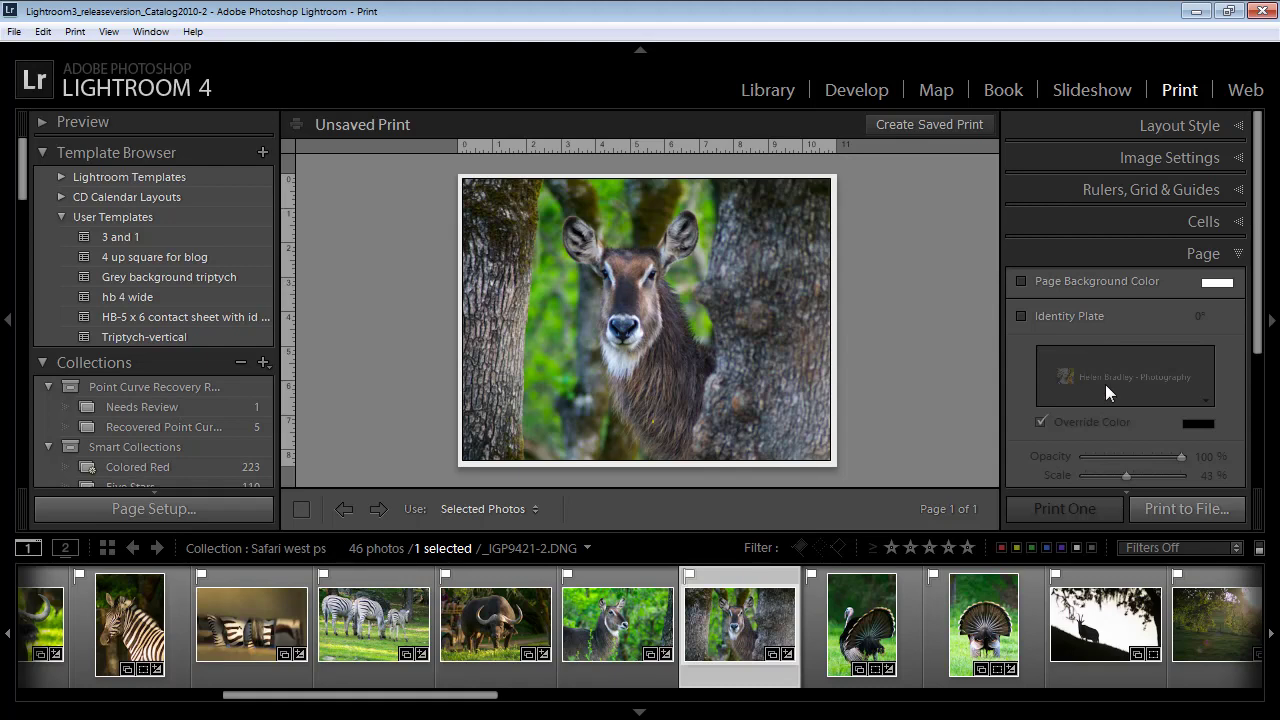
Re-enable the identity plate and open it in the Identity Plate Editor, moved to screen centre
left_click(1020, 315)
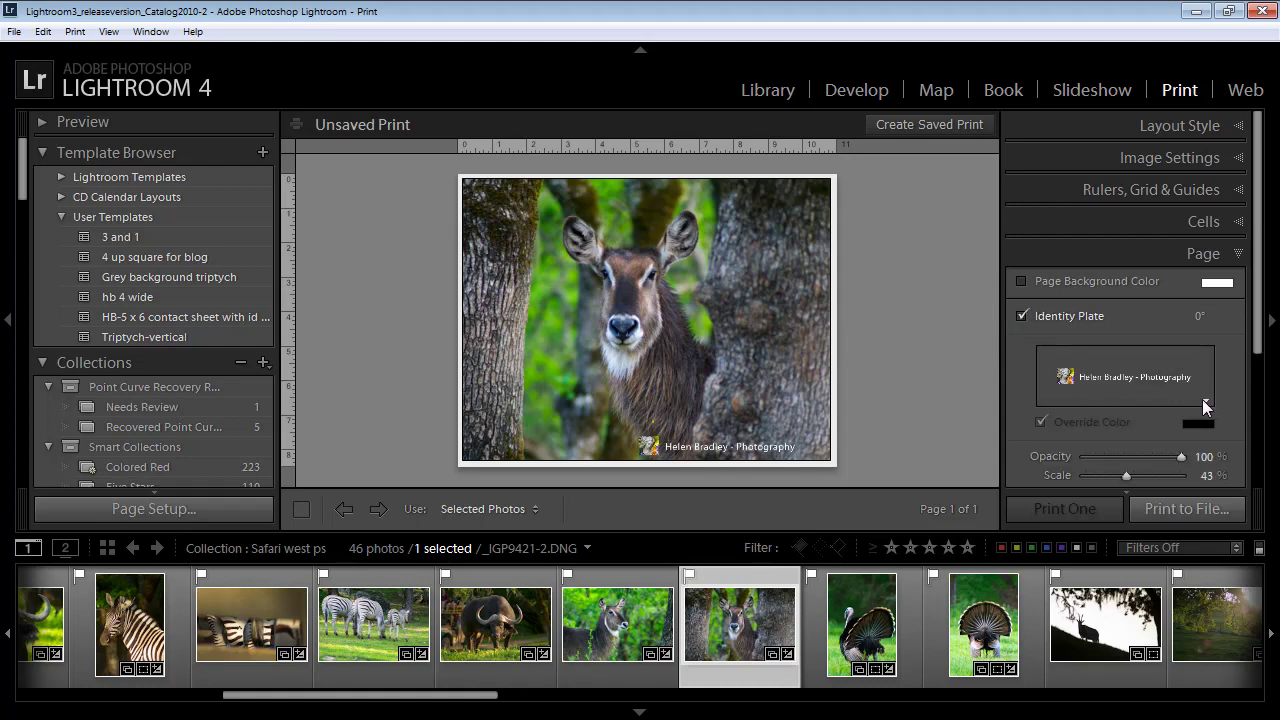
left_click(1202, 399)
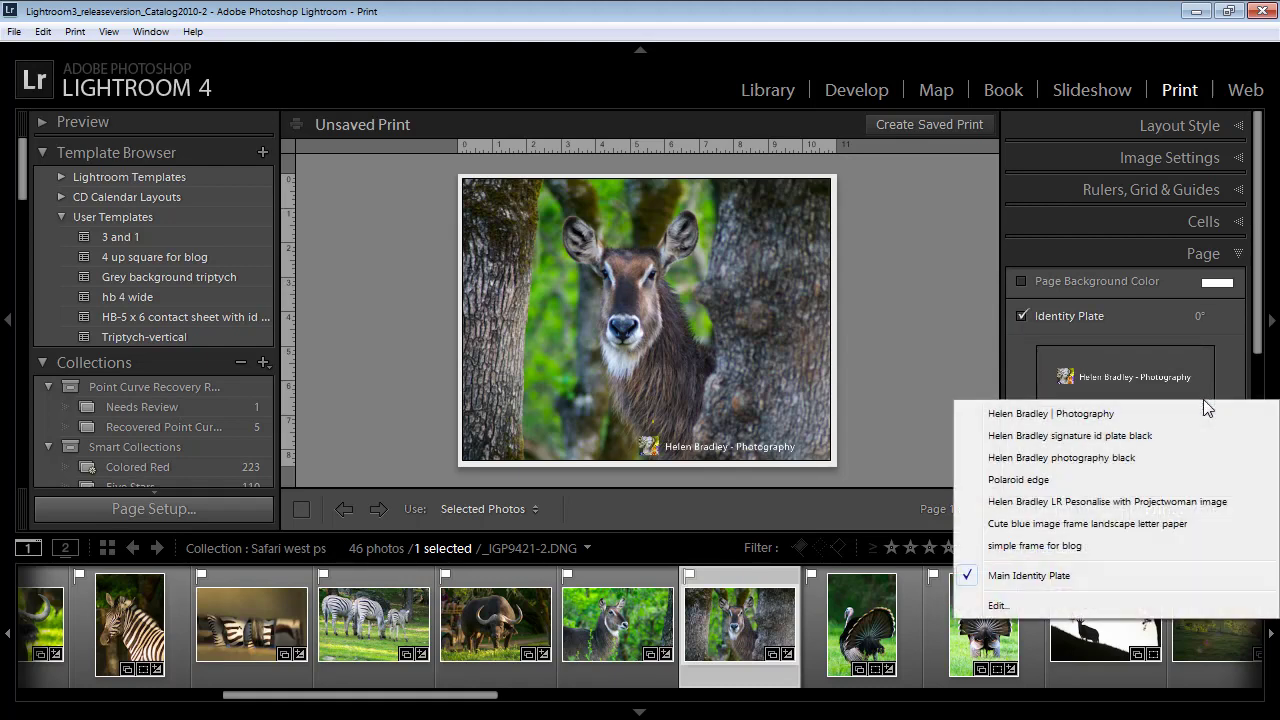
left_click(996, 607)
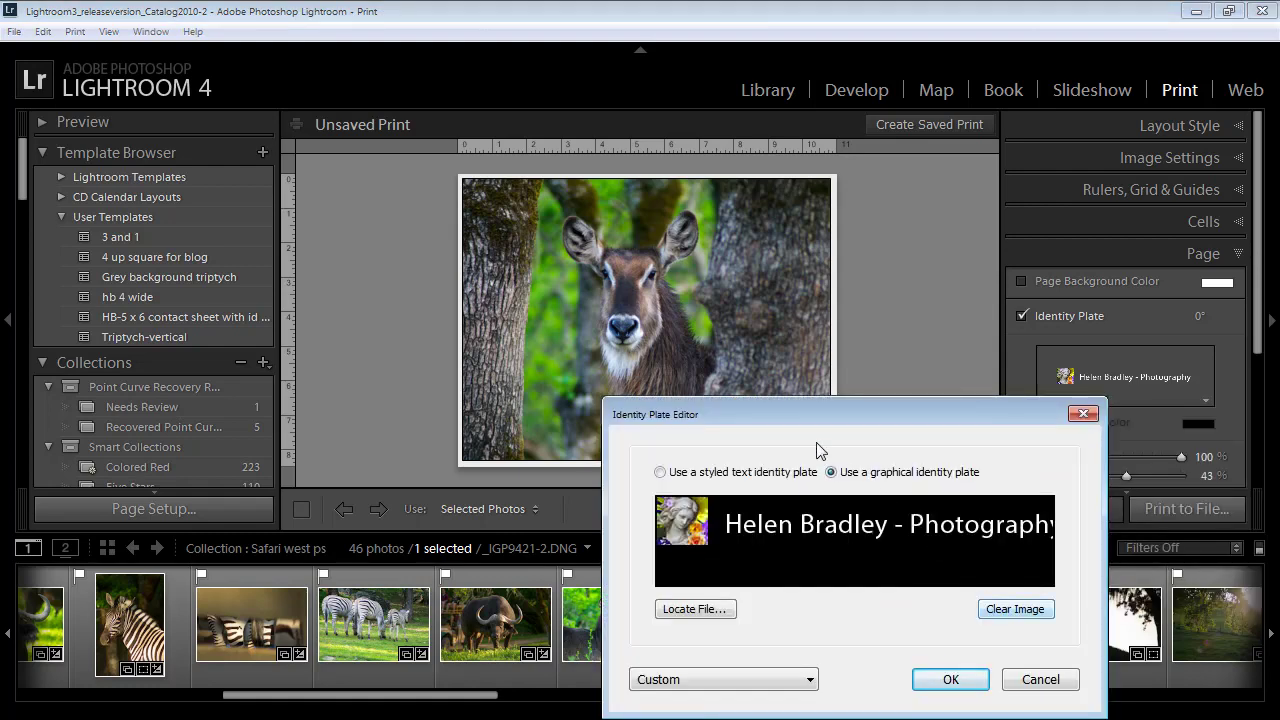
left_click_drag(775, 413, 546, 203)
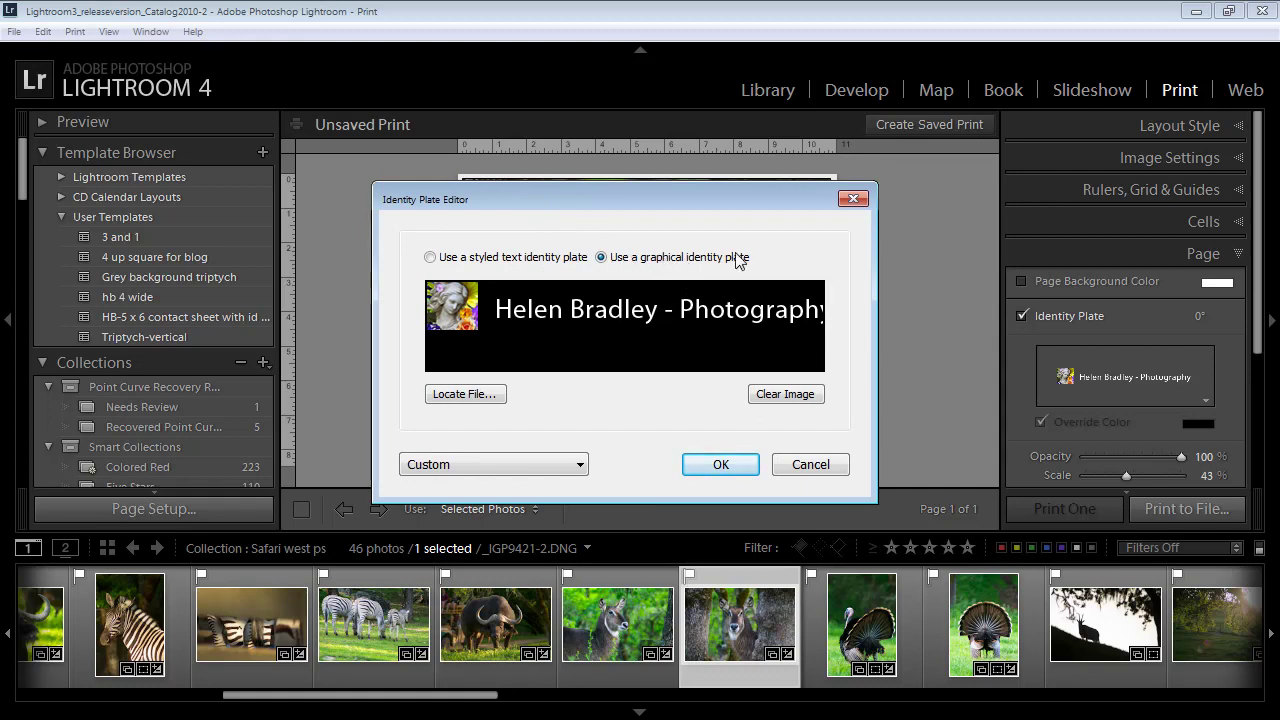
Load hand_drawn_frame_1.png from the video images folder, accepting its 3174 x 2453 size
left_click(468, 397)
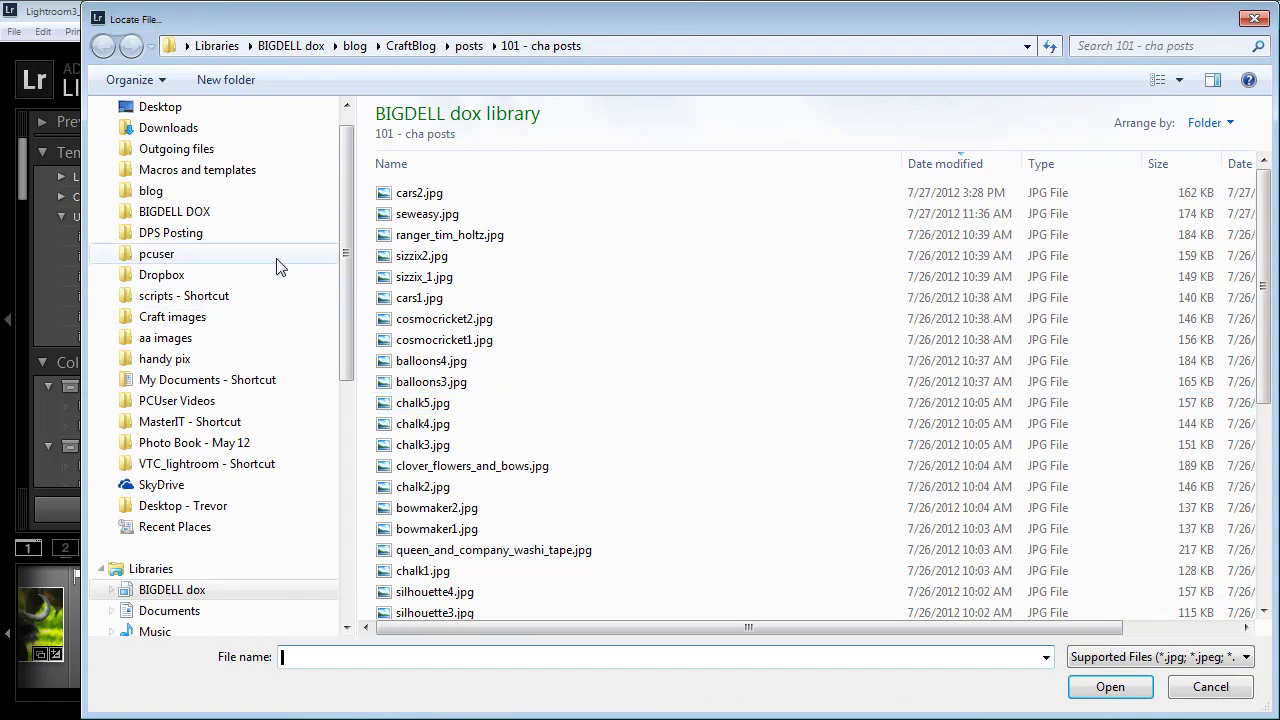
left_click(172, 526)
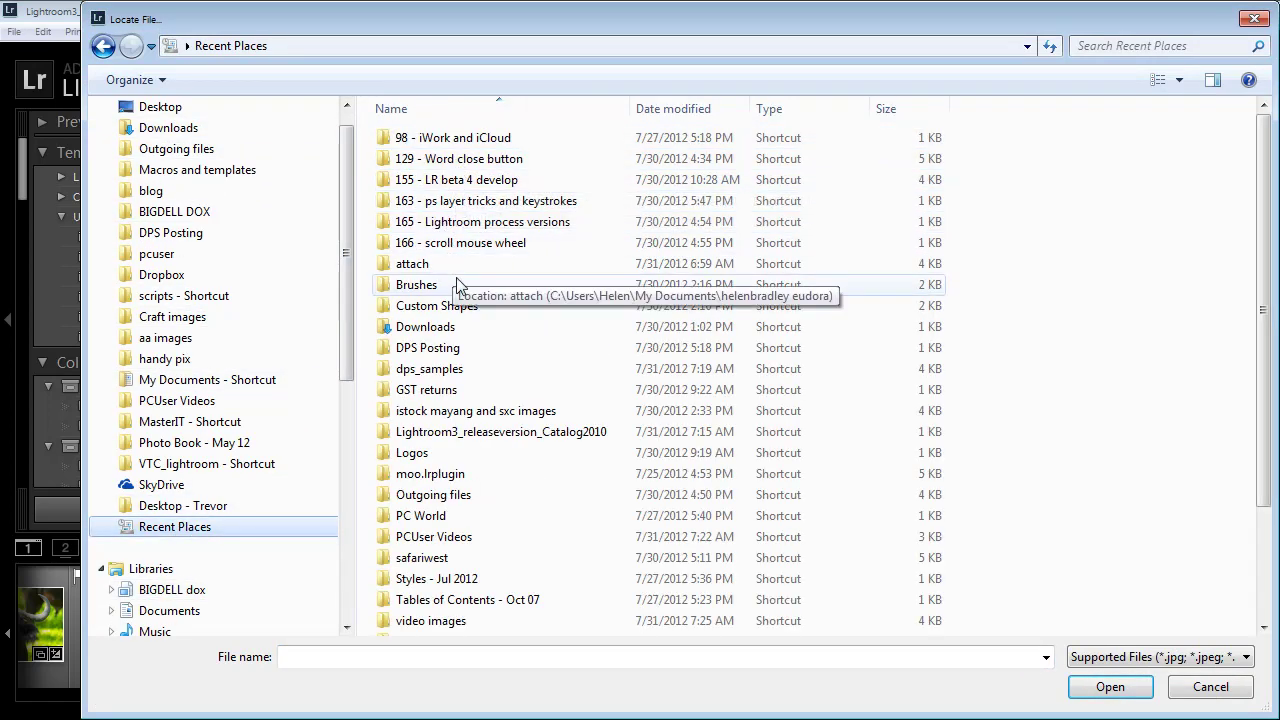
scroll(468, 528, "down", 1)
double_click(440, 621)
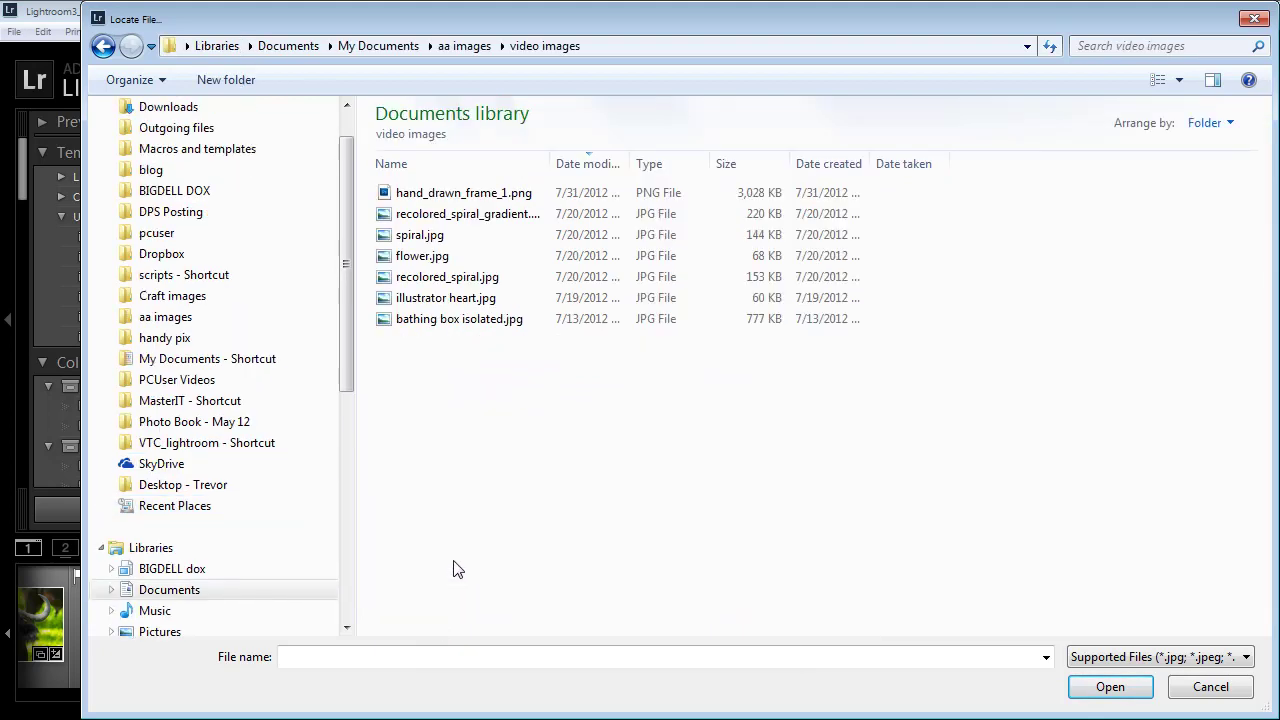
left_click(465, 194)
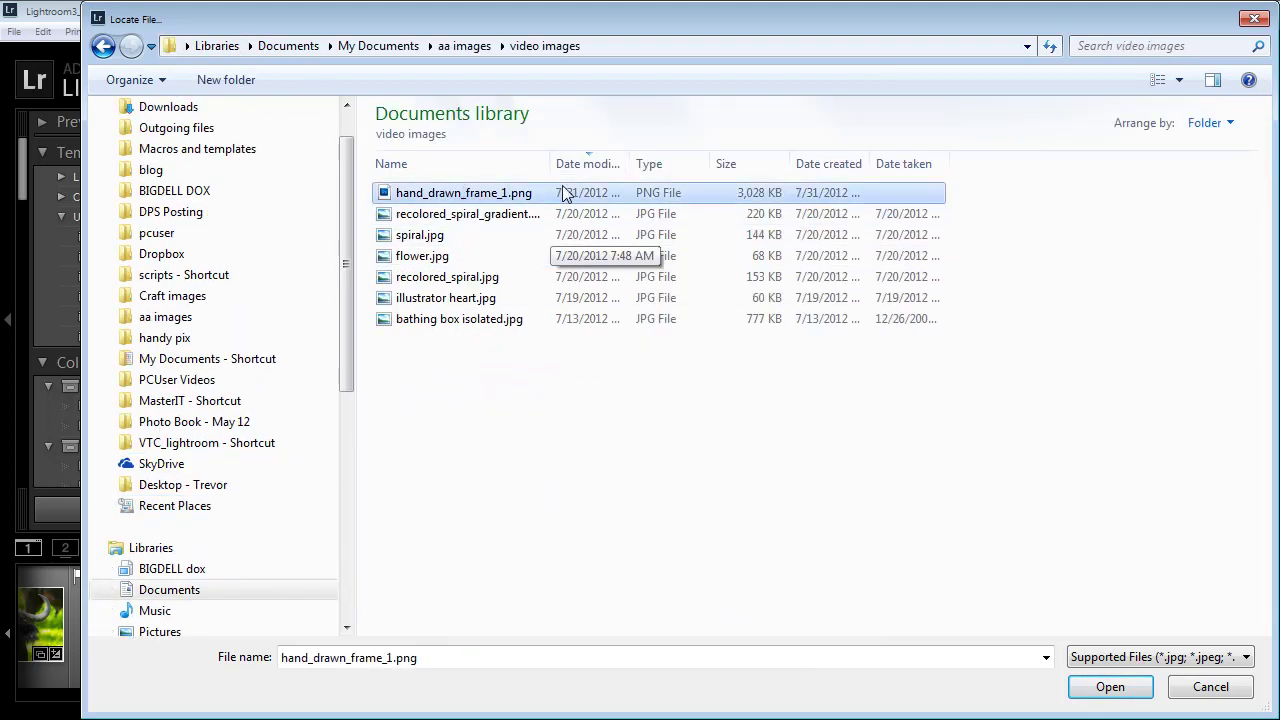
left_click(1110, 687)
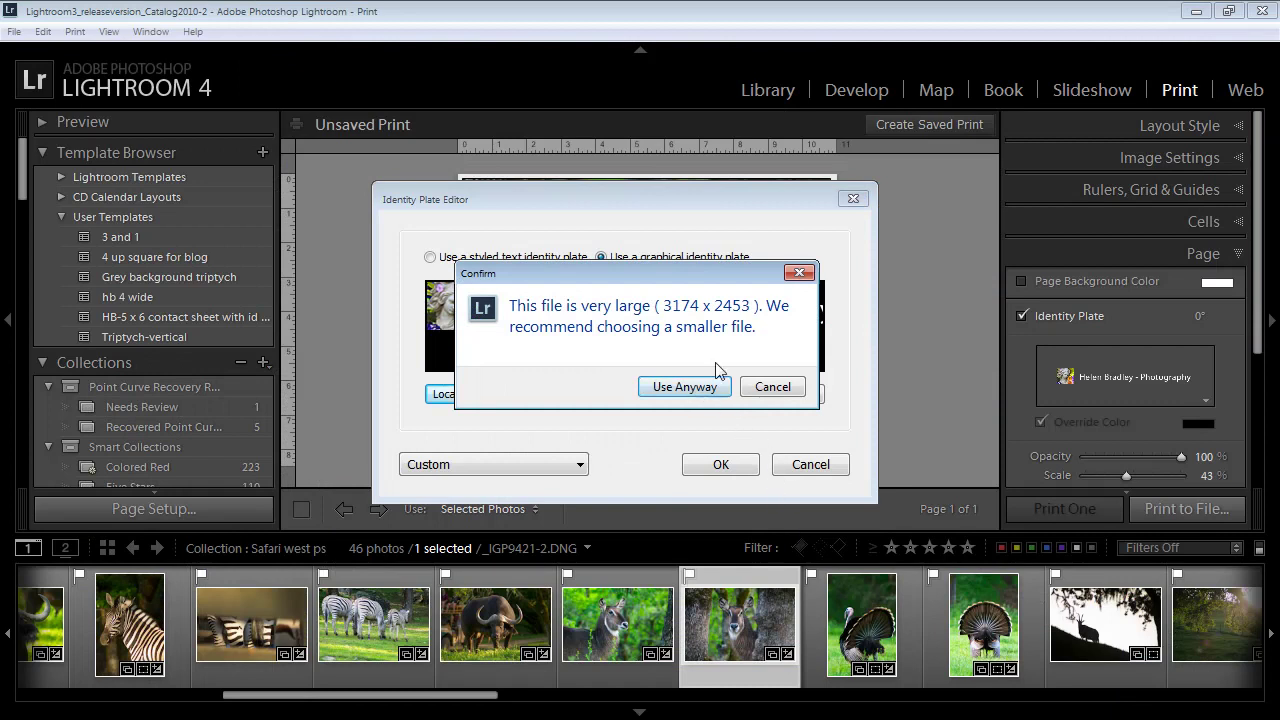
left_click(688, 389)
Save the plate as 'blue hand drawn frame' and apply it to the print page
left_click(579, 465)
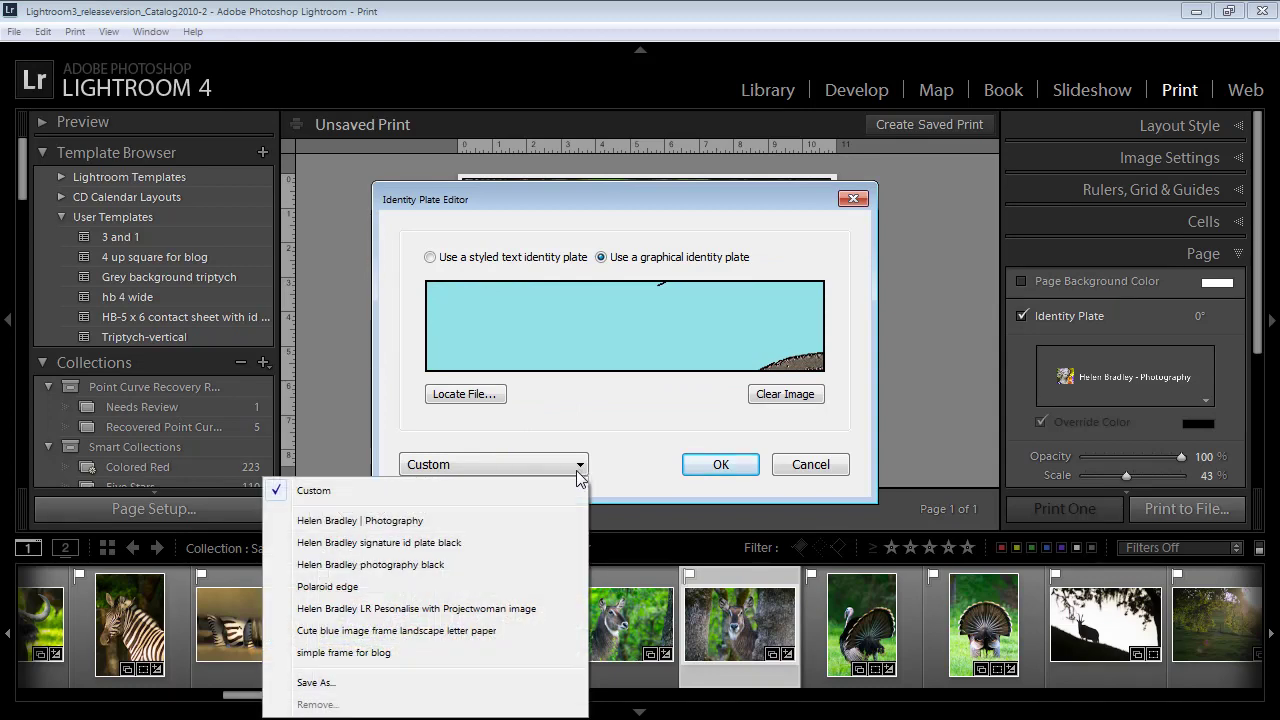
left_click(316, 684)
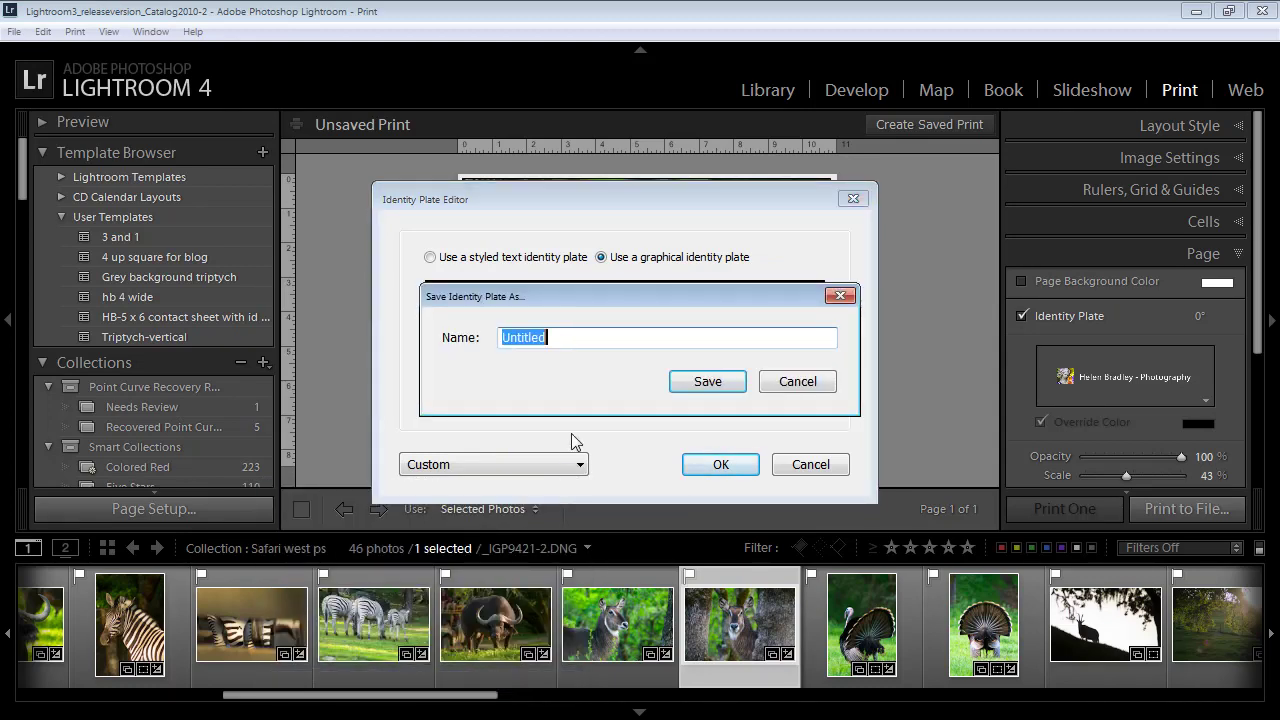
type("bl")
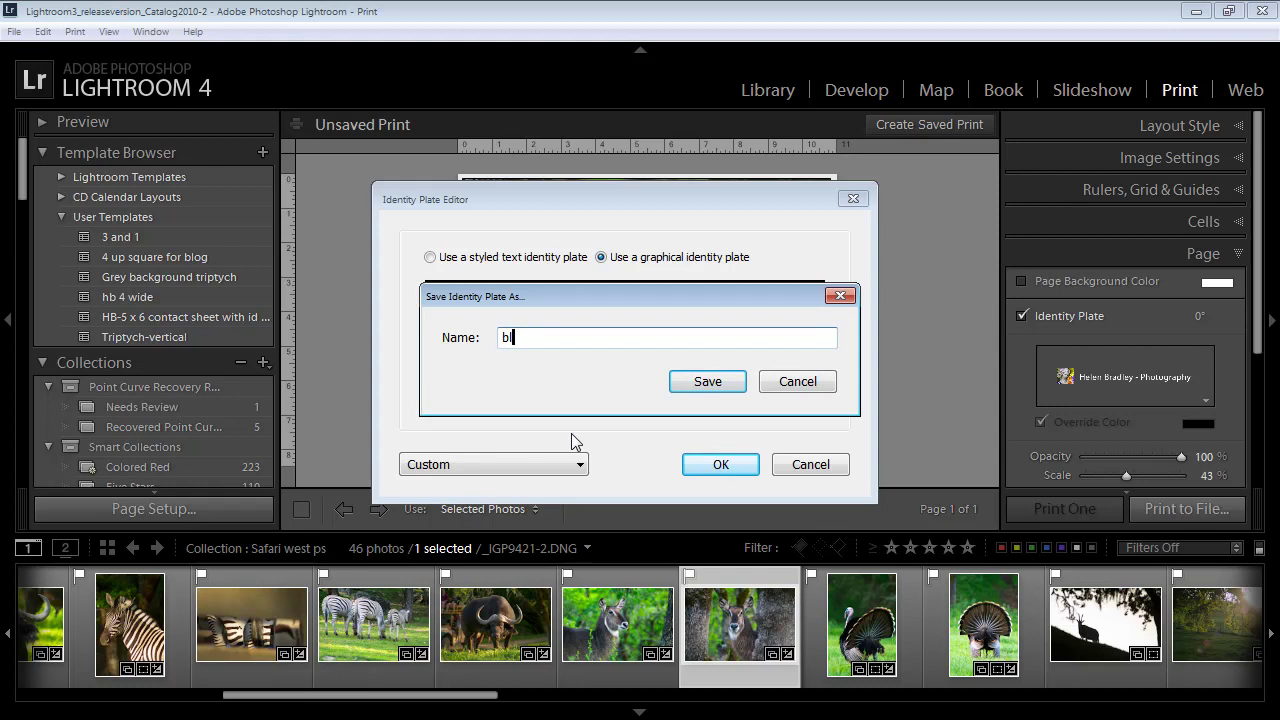
type("ue hand drawn frame")
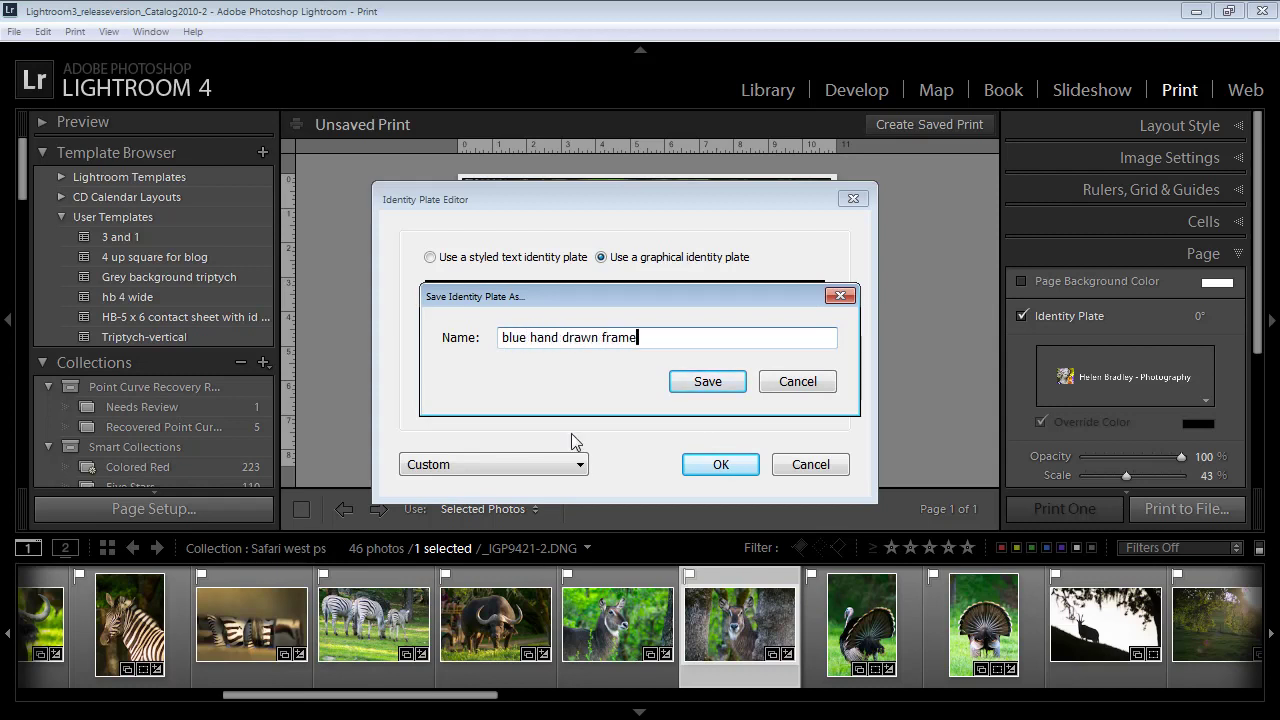
left_click(707, 381)
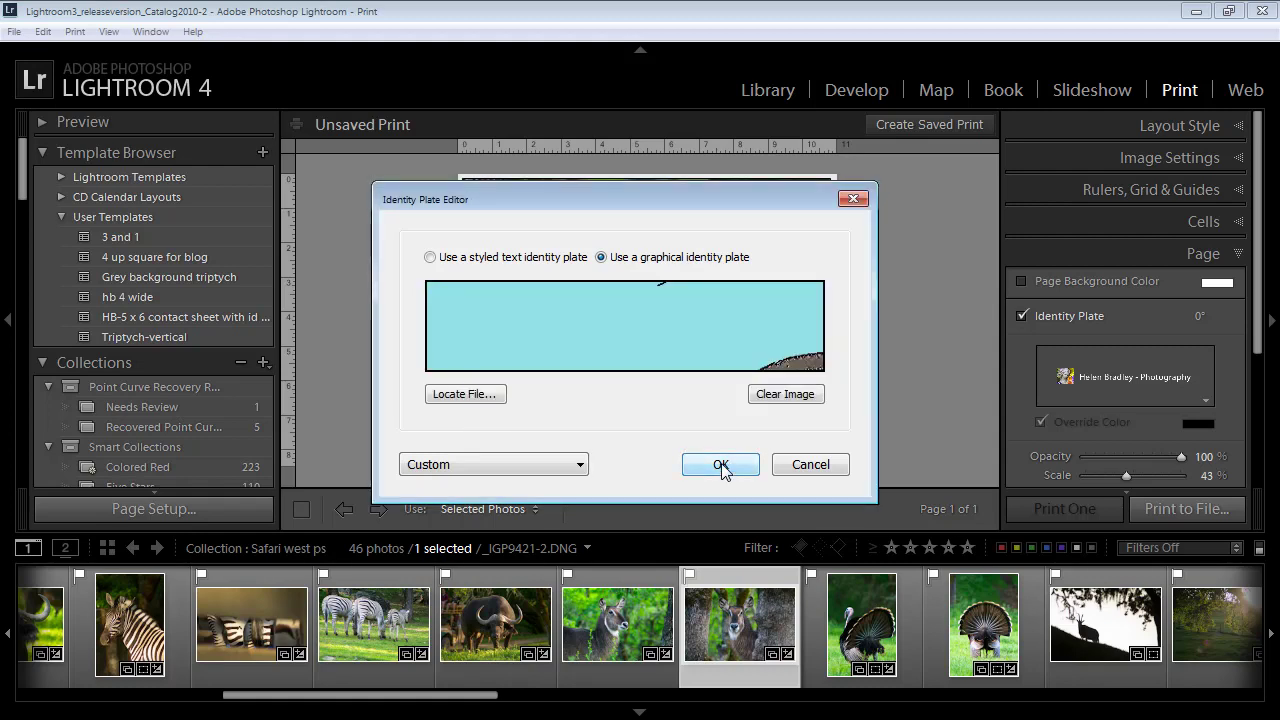
left_click(721, 466)
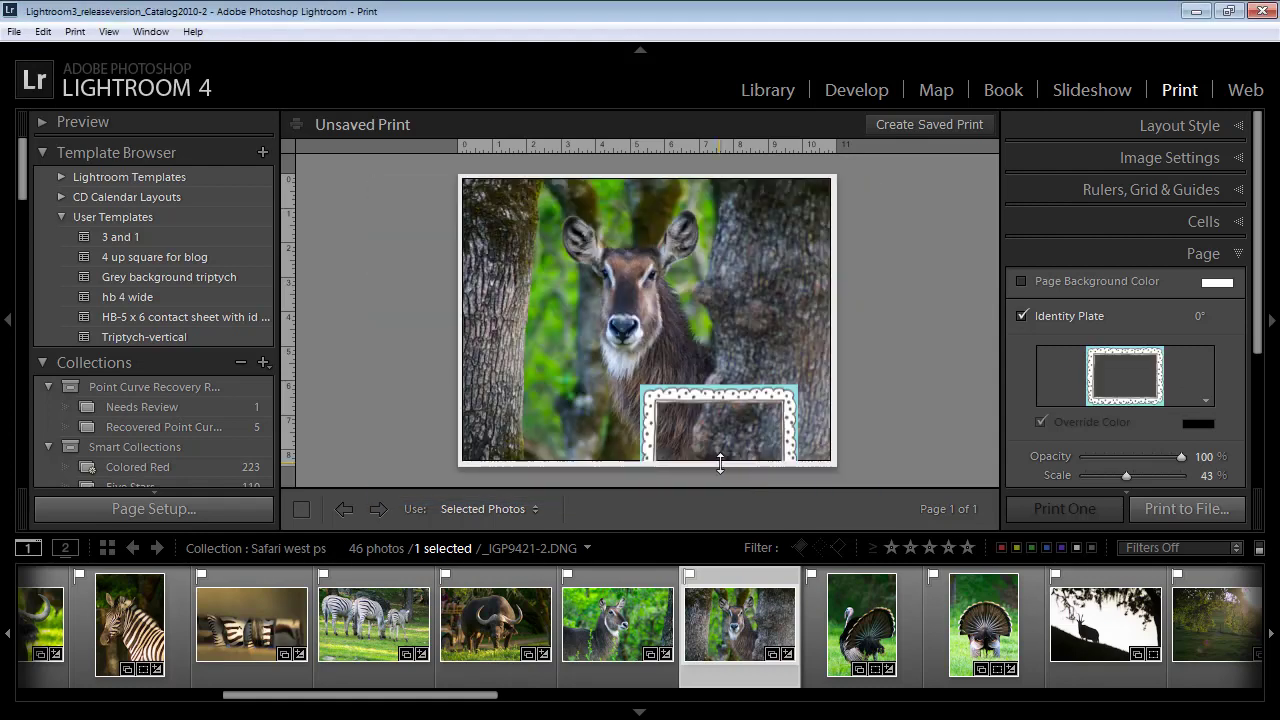
Move the frame plate to the top-left corner and stretch it to cover the page at 100%
left_click_drag(690, 395, 542, 233)
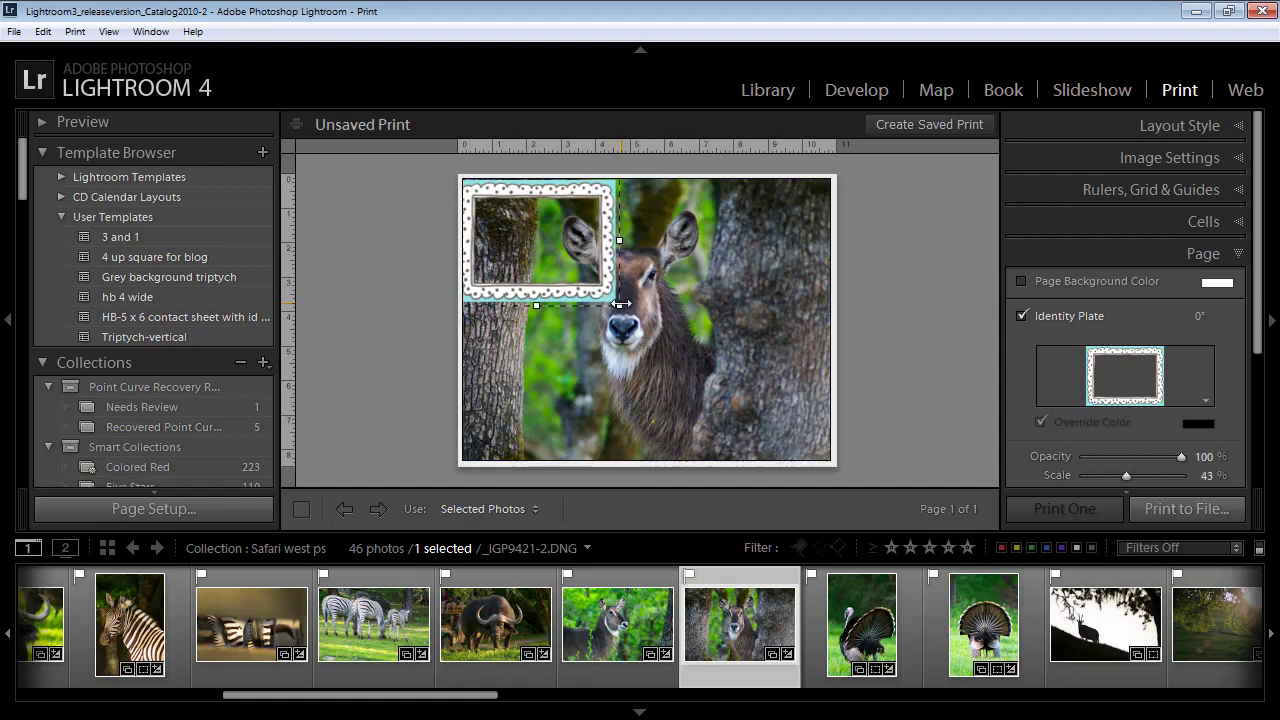
left_click_drag(619, 302, 933, 496)
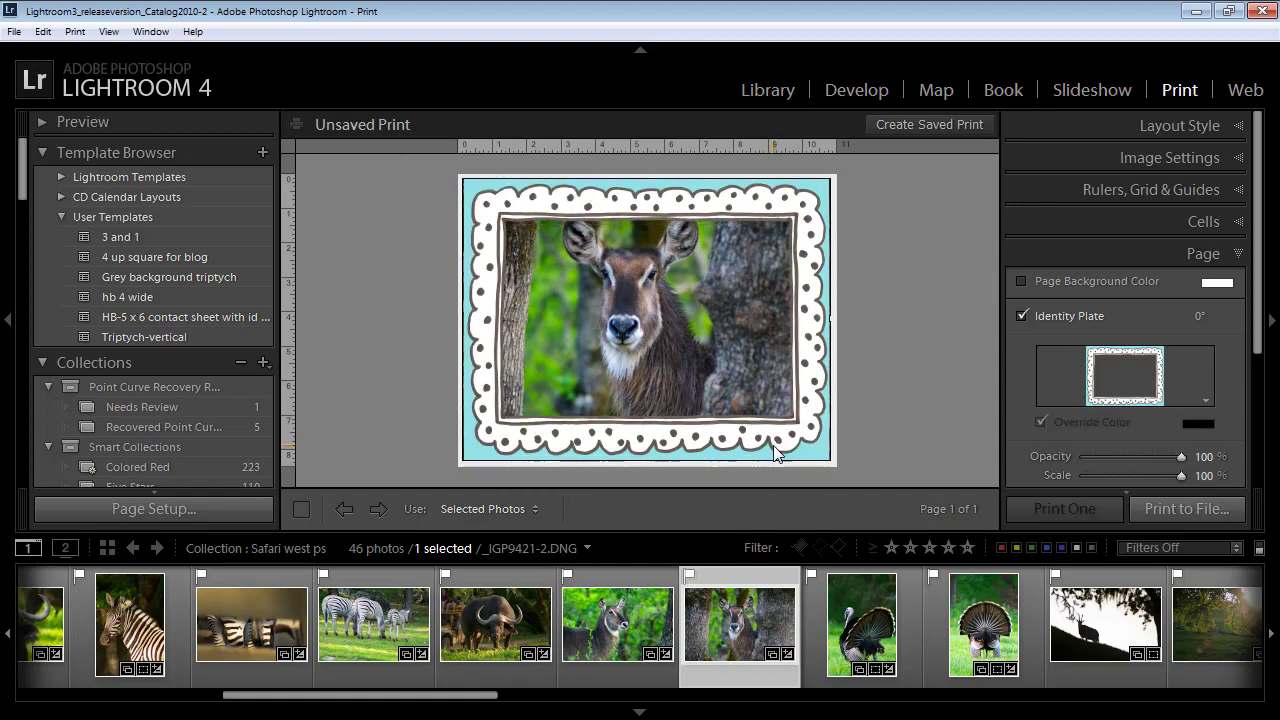
left_click(661, 250)
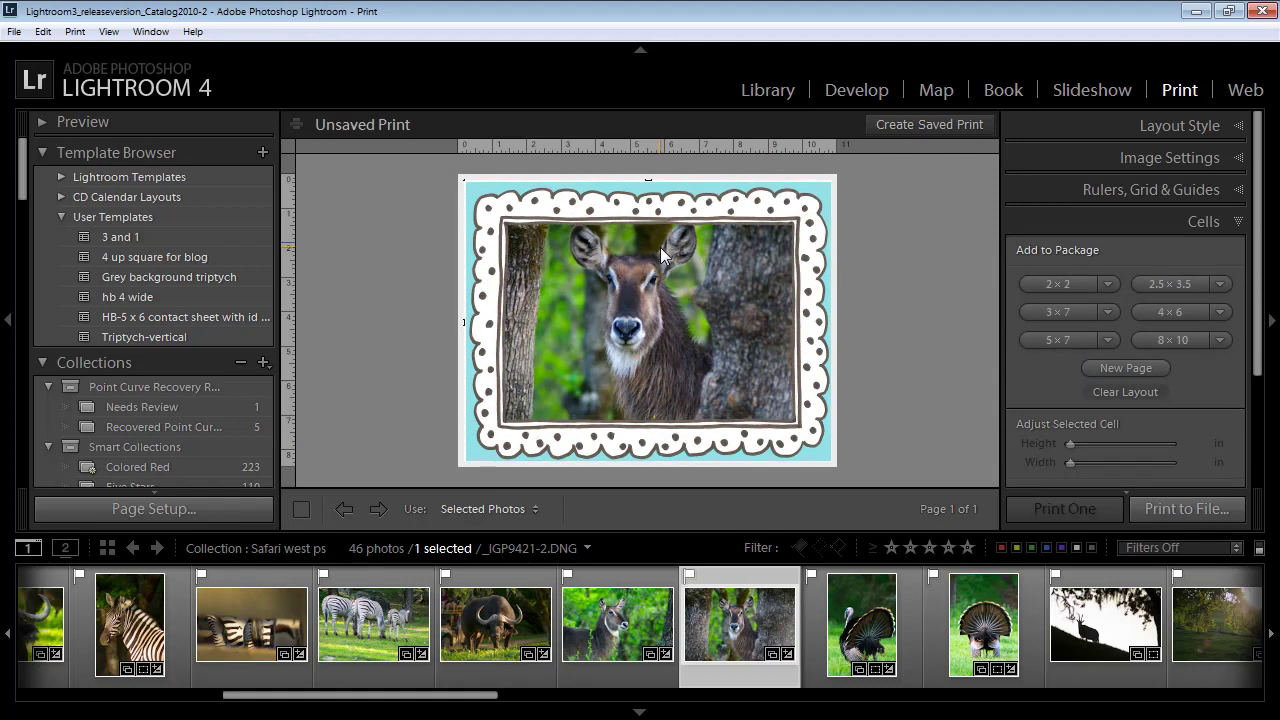
In the Page panel, try Render behind image, then leave it off so the frame stays over the photo
left_click(926, 287)
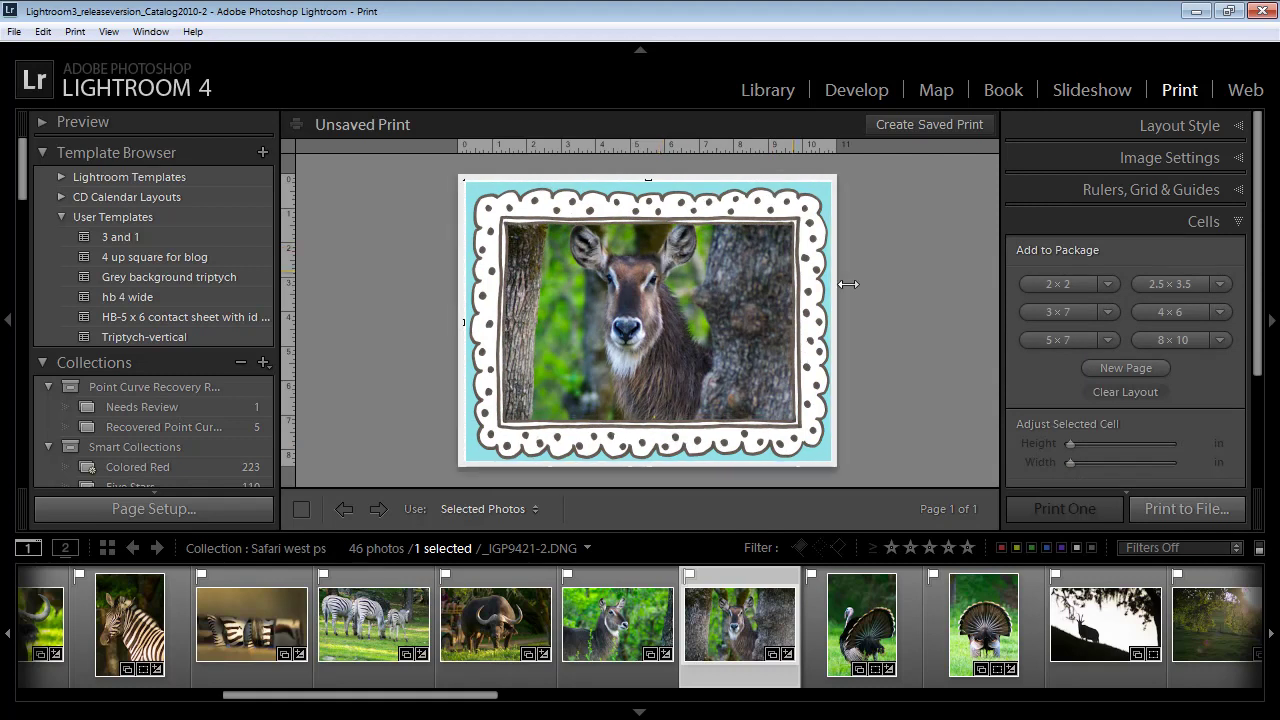
left_click(1236, 222)
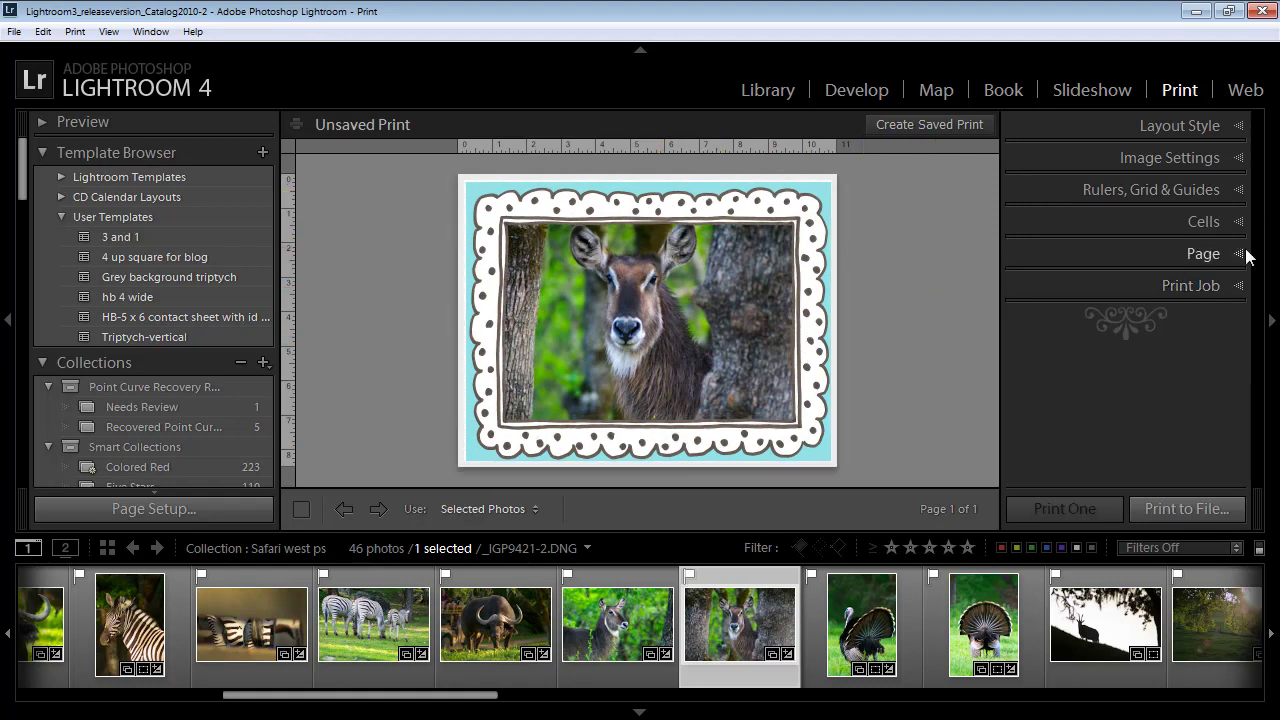
left_click(1205, 253)
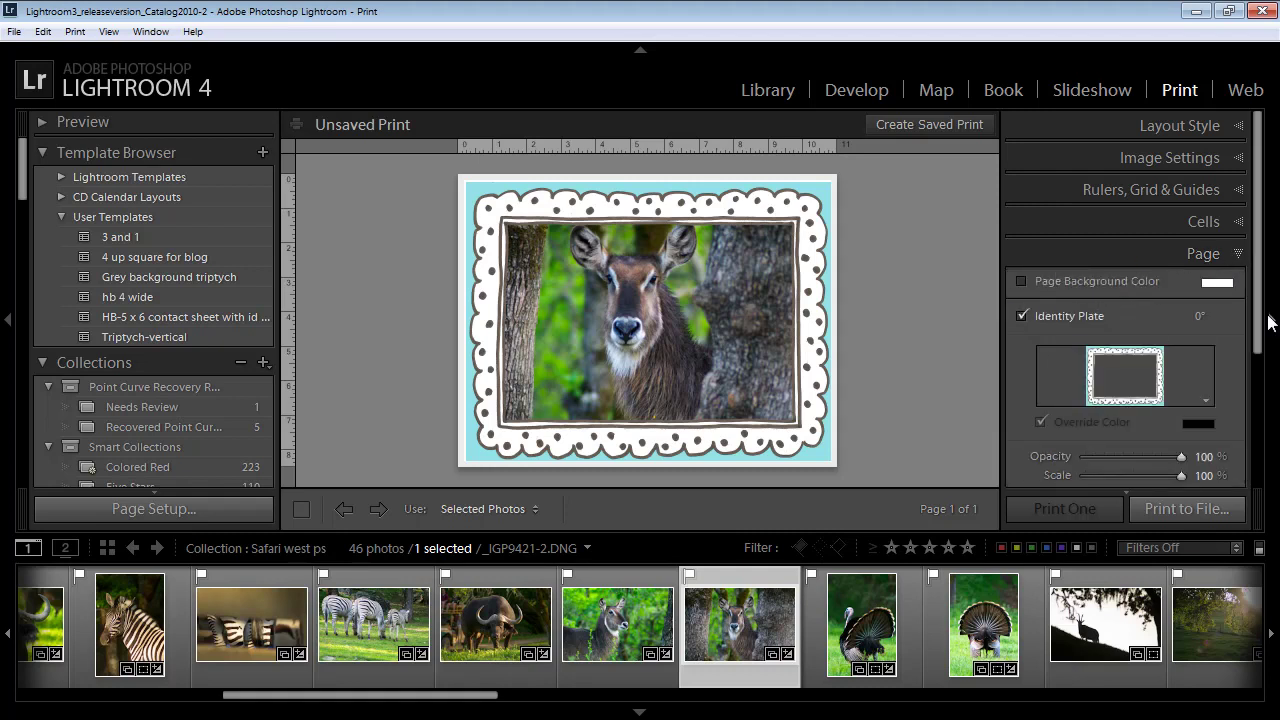
left_click_drag(1256, 320, 1257, 446)
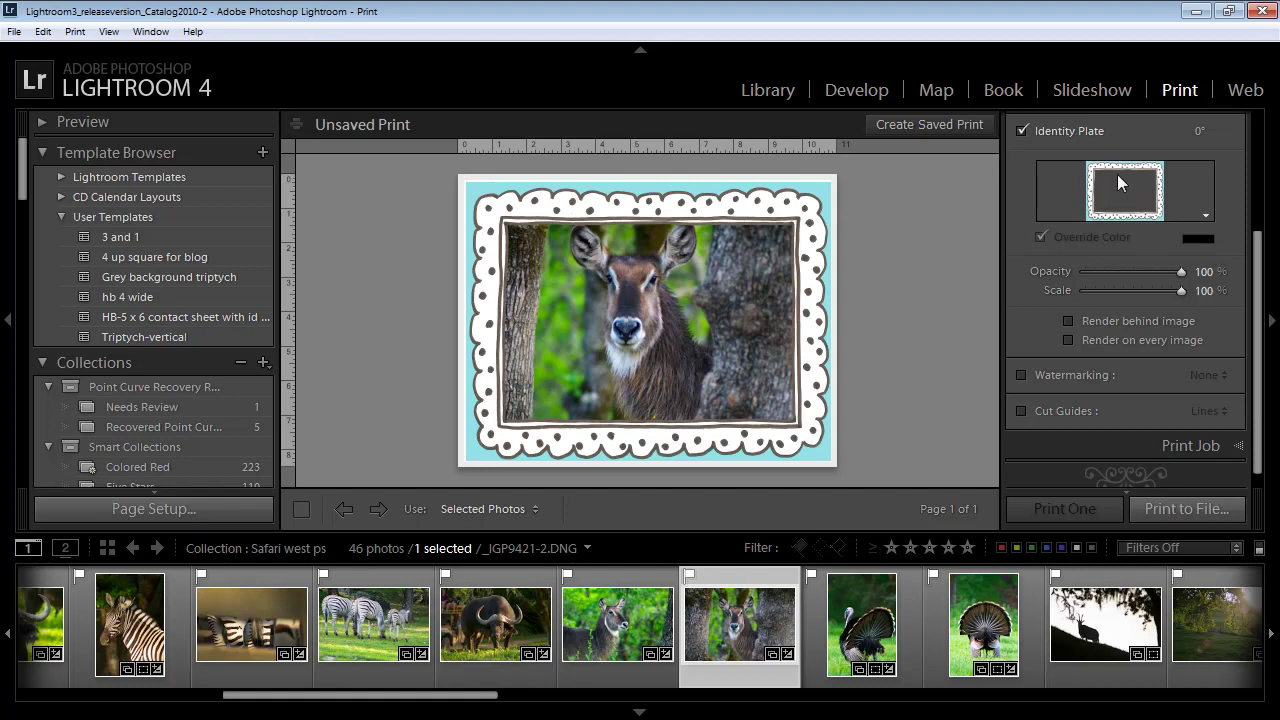
left_click(1068, 321)
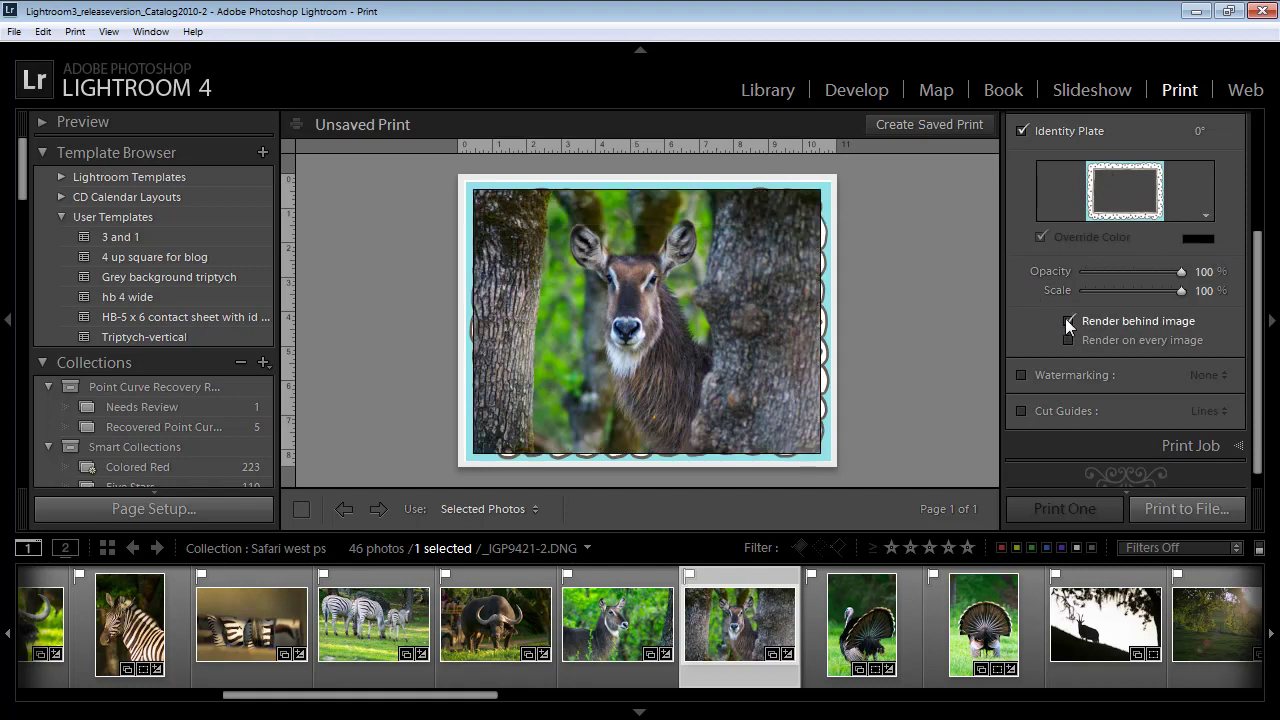
left_click(1067, 320)
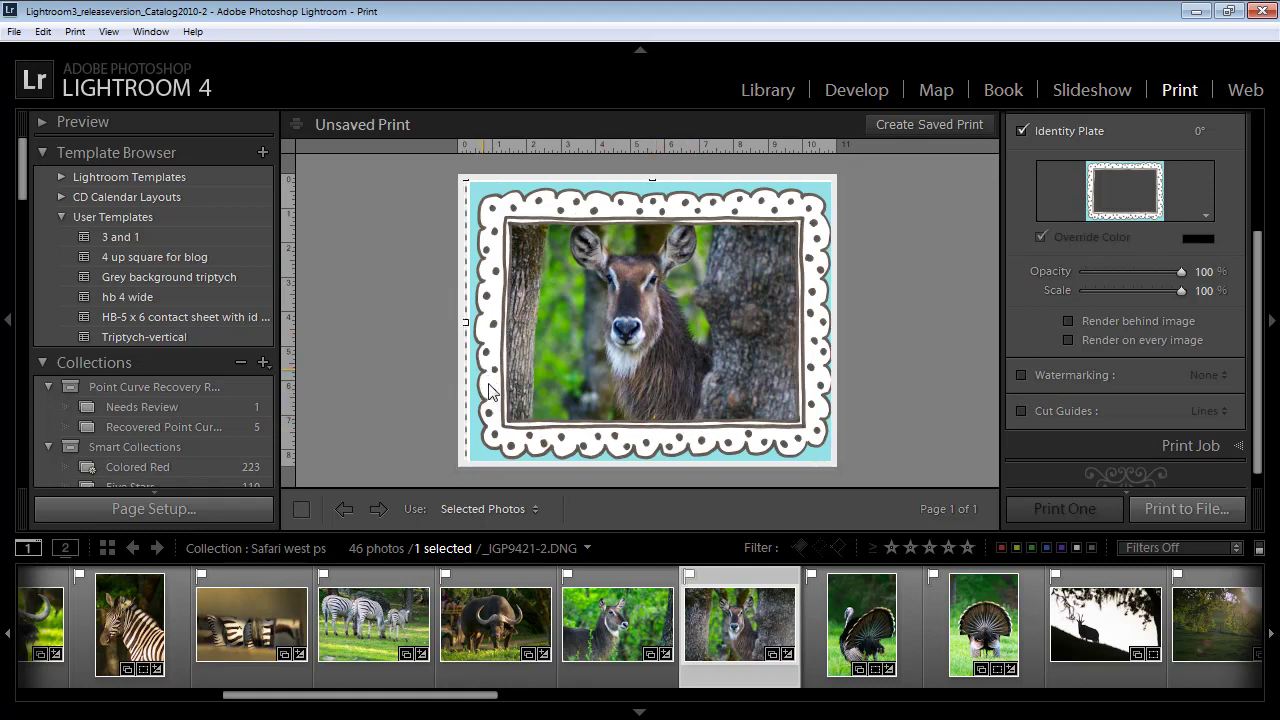
Swap in the buffalo photo _IGP9936.DNG and place the blue frame back over it
left_click_drag(478, 368, 546, 443)
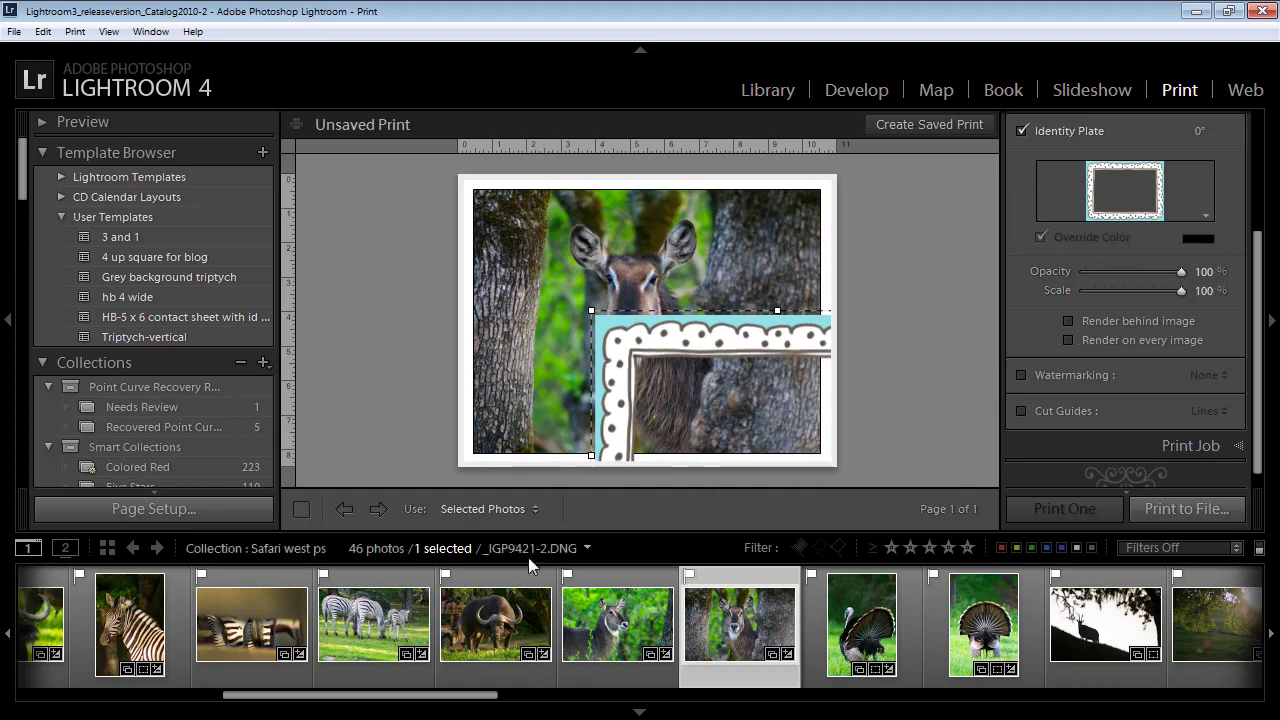
left_click_drag(493, 622, 565, 284)
left_click_drag(697, 333, 626, 262)
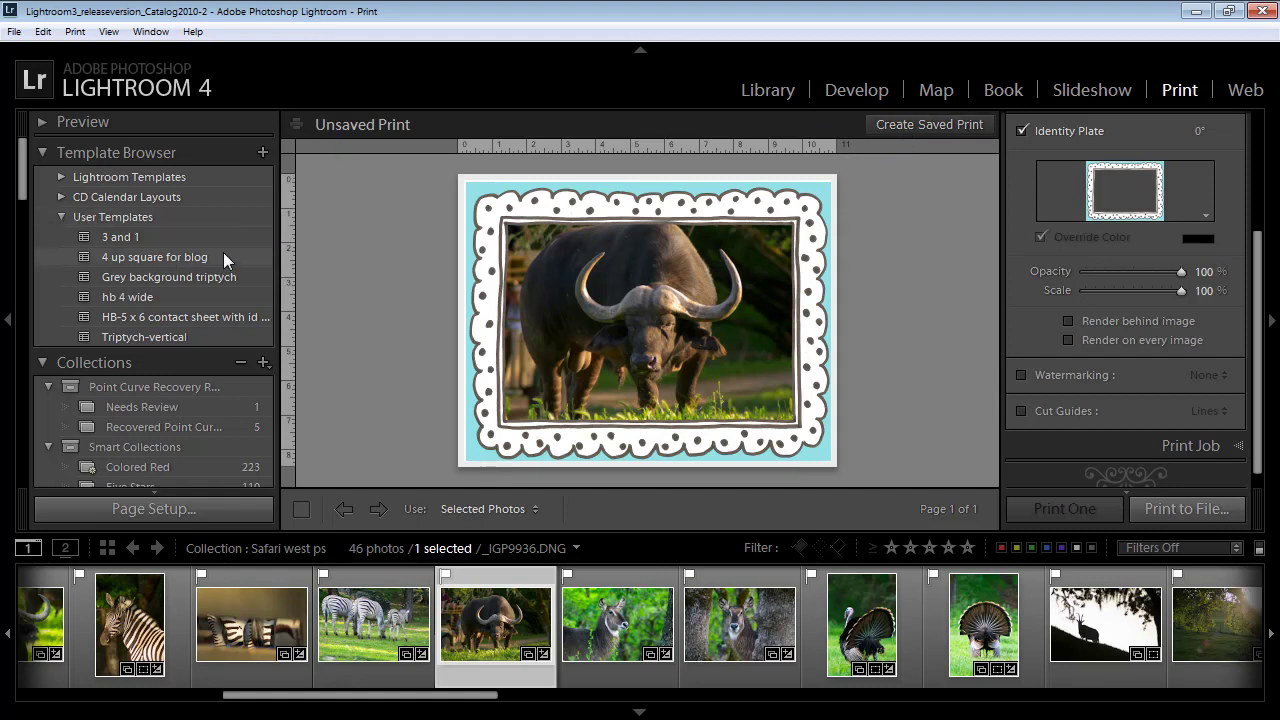
Create a user print template named 'blue frame one up' from the current layout
left_click(262, 152)
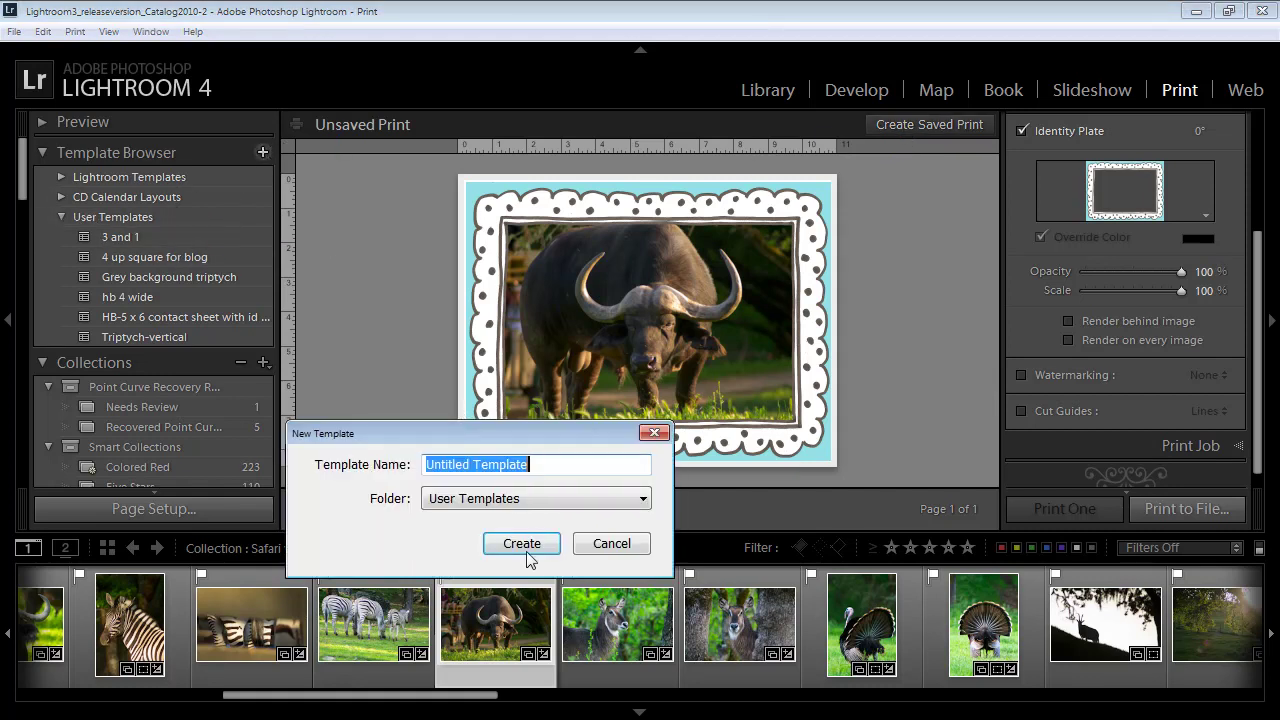
type("bl")
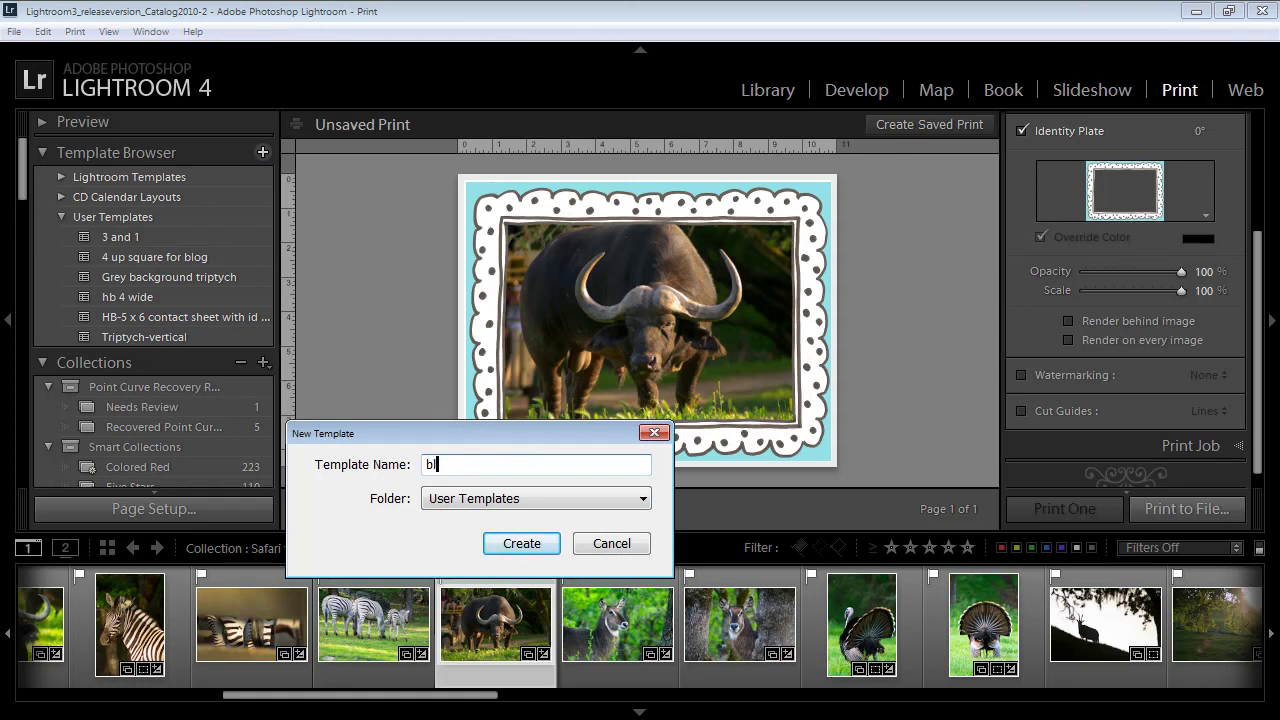
type("ue frame one up")
left_click(520, 544)
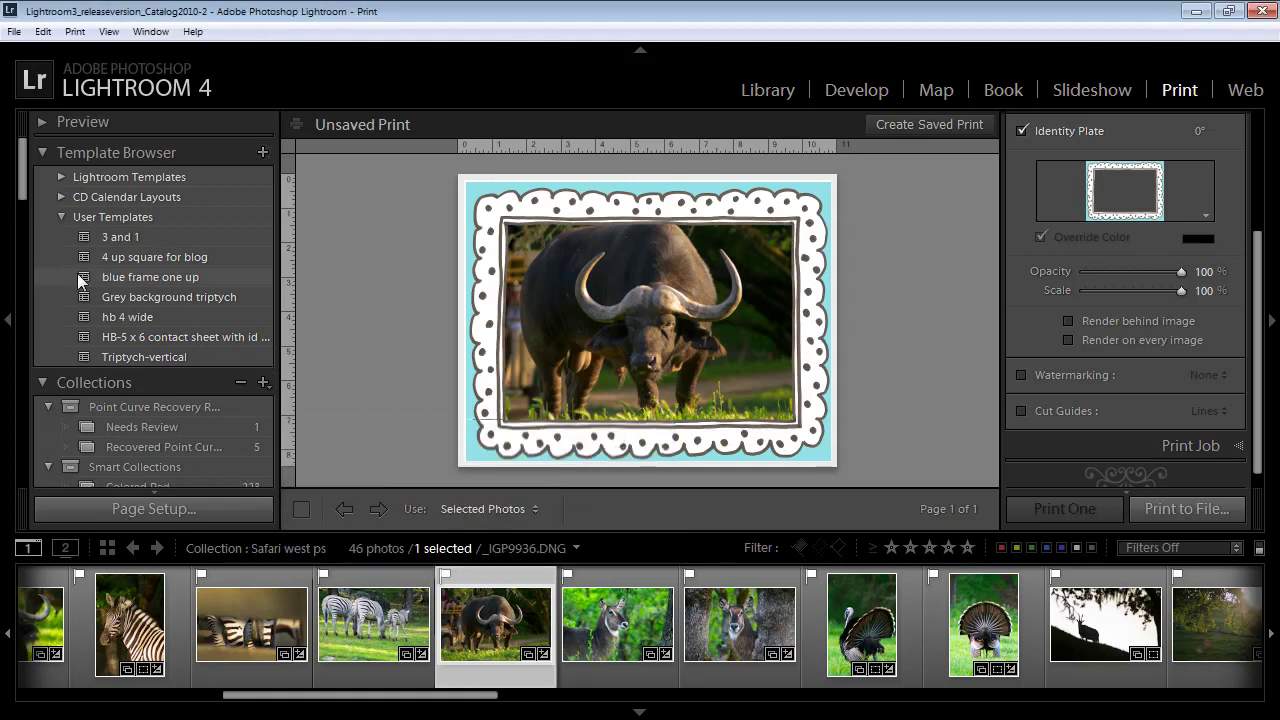